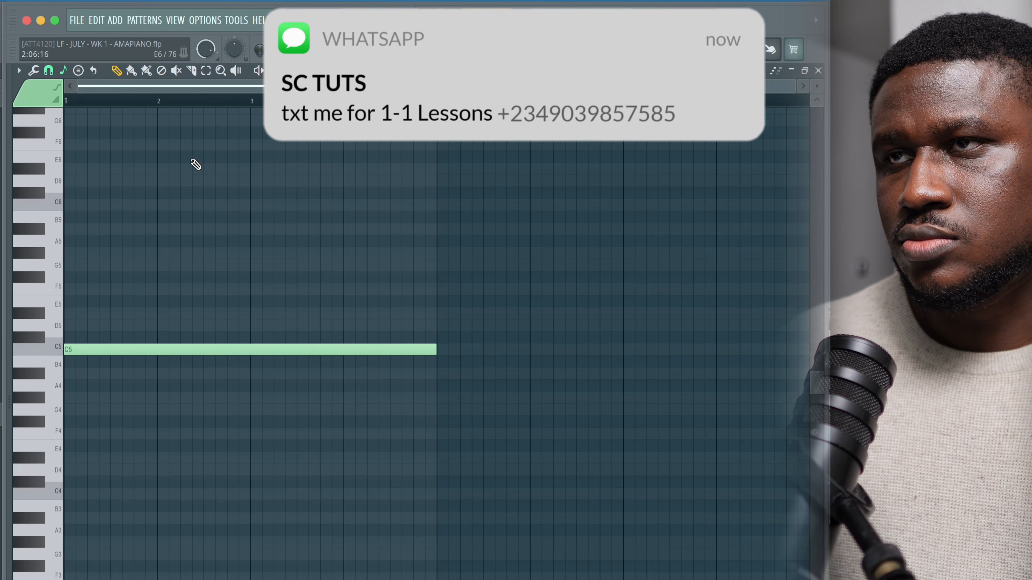
- Audition the sustained C5 note, then view the Augmented YANGTZE instrument and open its channel's piano roll
{"action": "key", "text": "space"}
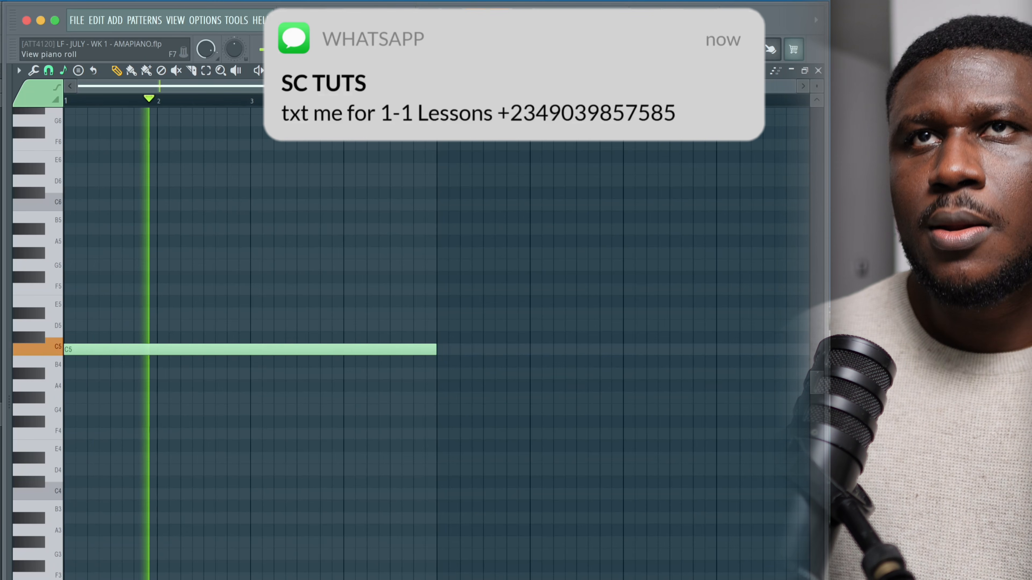
{"action": "key", "text": "F6"}
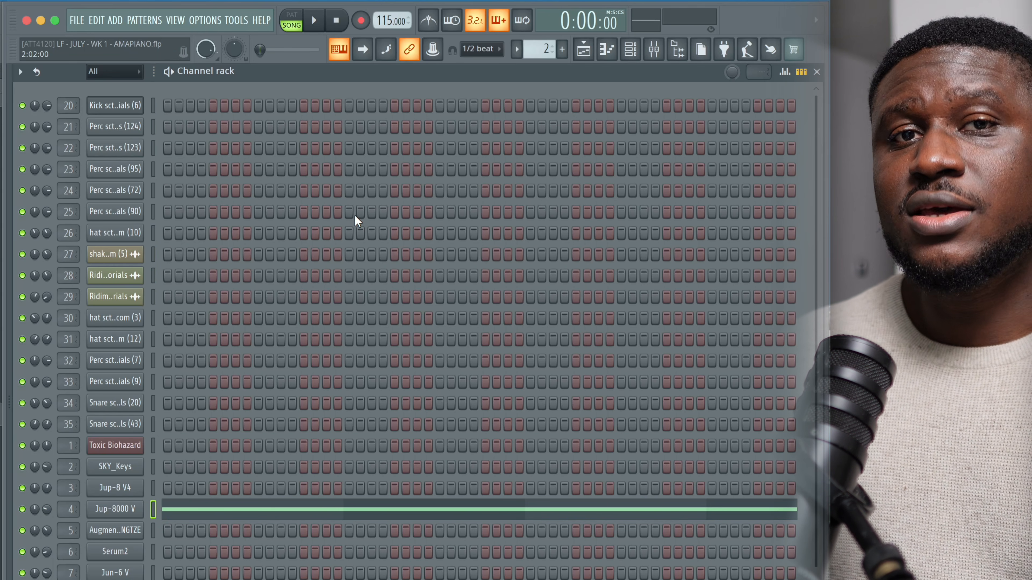
{"action": "left_click_drag", "start_coordinate": [403, 293], "coordinate": [470, 224]}
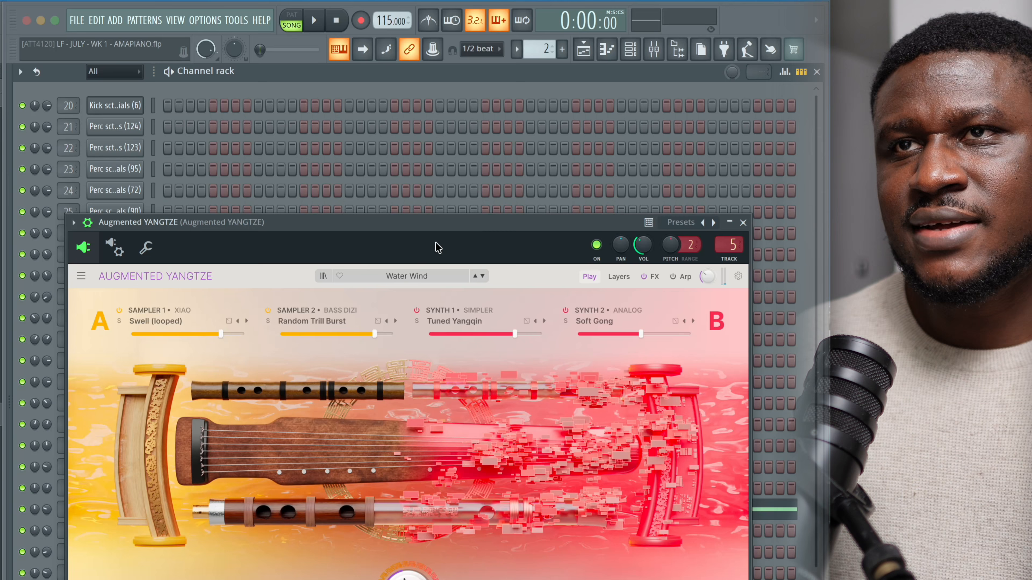
{"action": "left_click", "coordinate": [743, 223]}
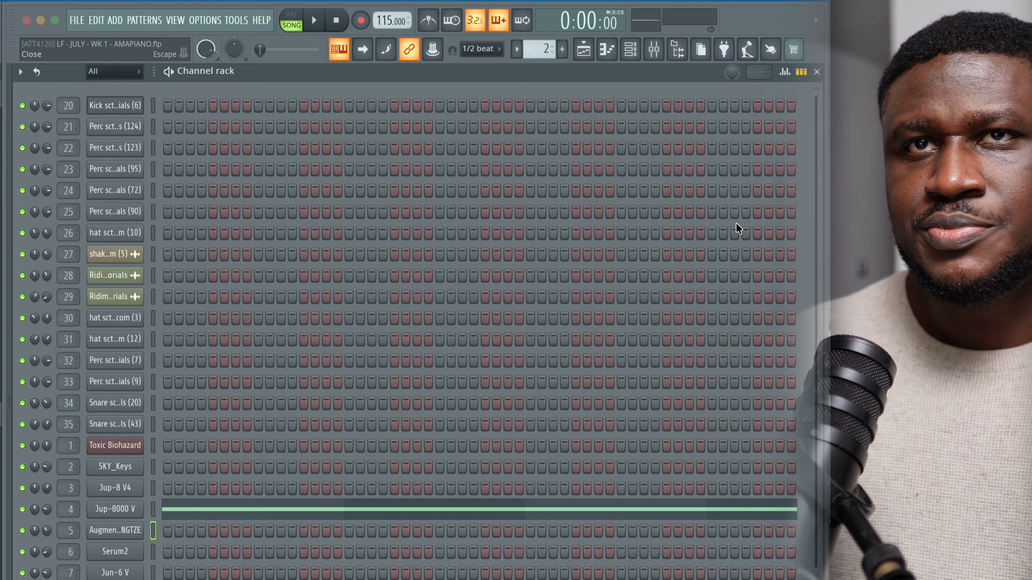
{"action": "right_click", "coordinate": [118, 536]}
{"action": "left_click", "coordinate": [138, 528]}
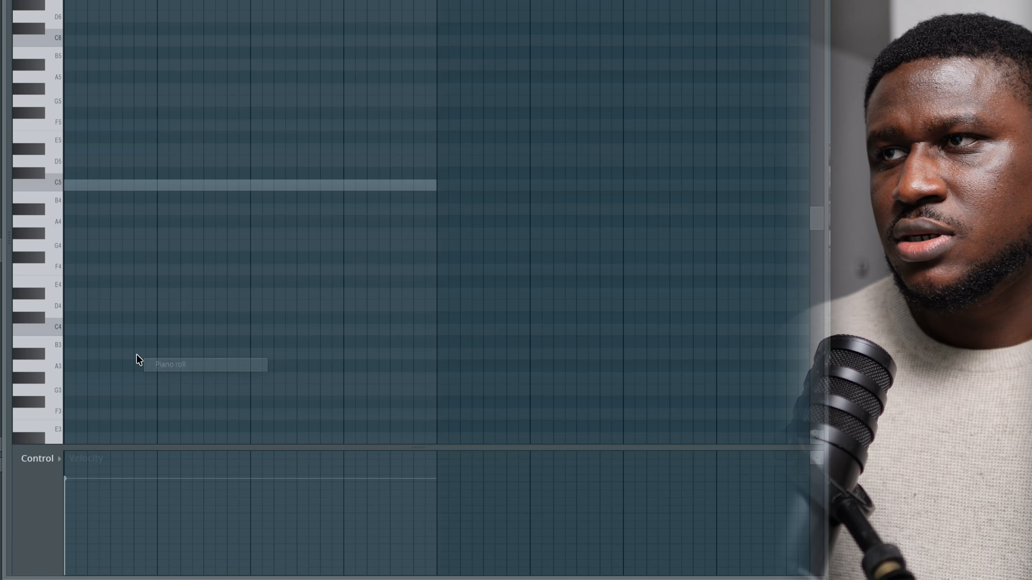
- Audition the short repeated C5 notes and transpose them down one octave to C4
{"action": "key", "text": "space"}
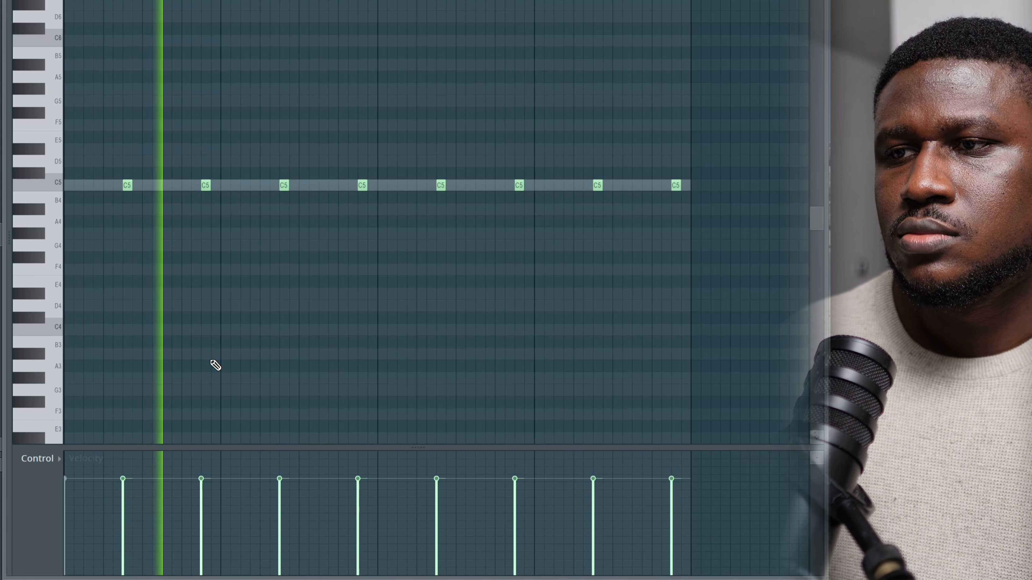
{"action": "scroll", "coordinate": [215, 364], "scroll_direction": "down", "scroll_amount": 2}
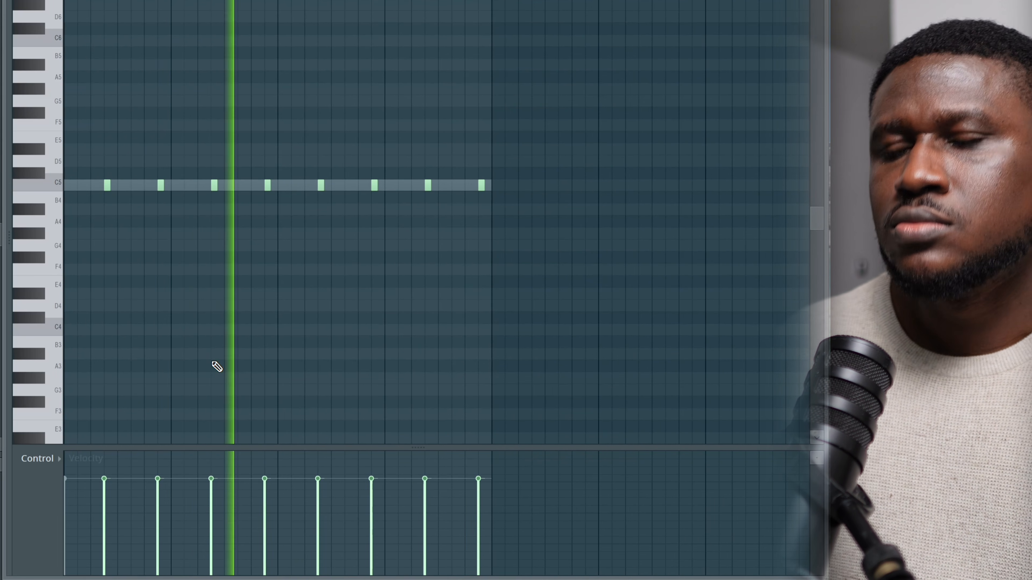
{"action": "key", "text": "space"}
{"action": "key", "text": "ctrl+Down"}
{"action": "key", "text": "space"}
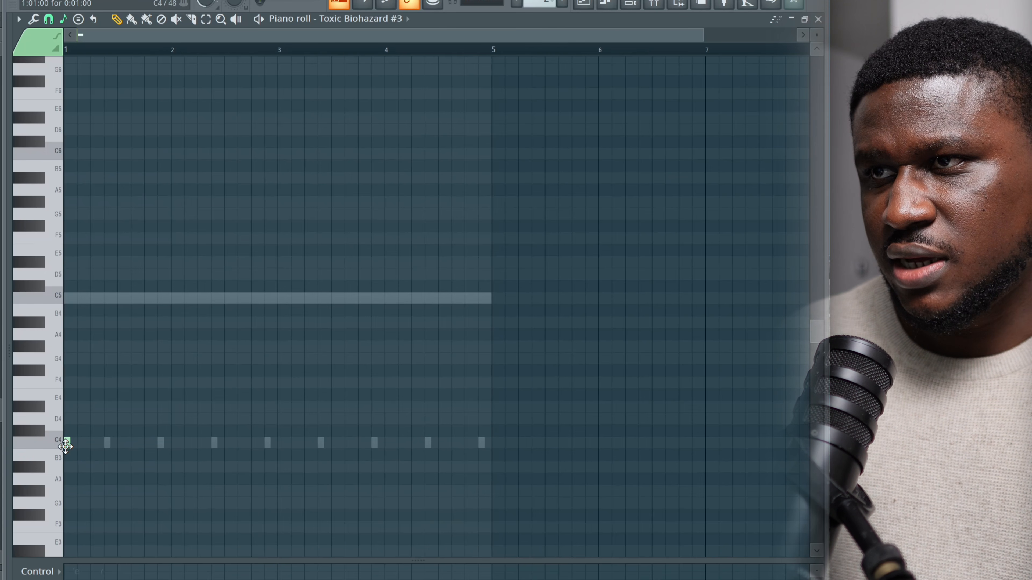
- Fill four bars of Toxic Biohazard #3 with the short C4 note rhythm and audition it
{"action": "scroll", "coordinate": [104, 447], "scroll_direction": "up", "scroll_amount": 2}
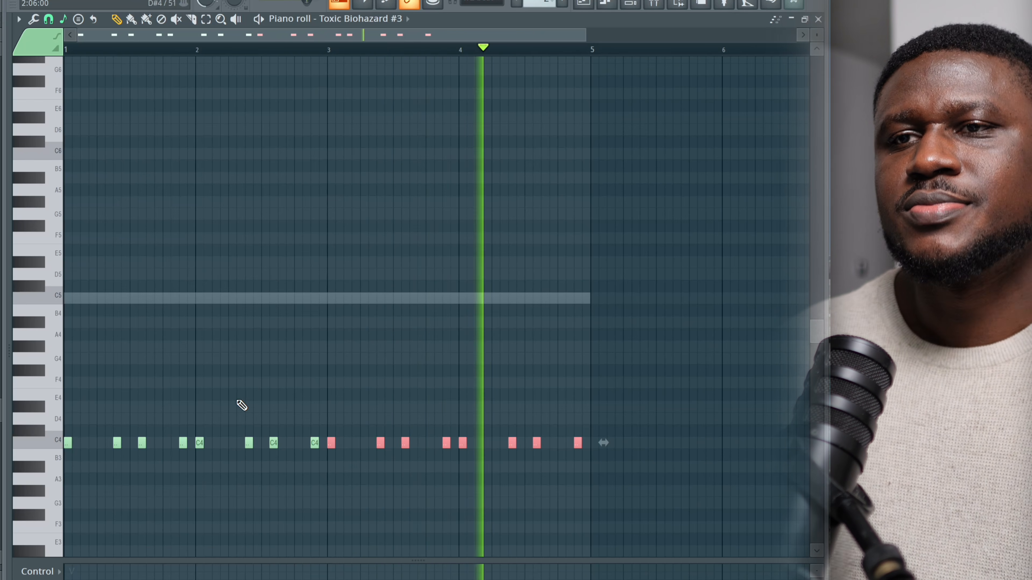
{"action": "key", "text": "space"}
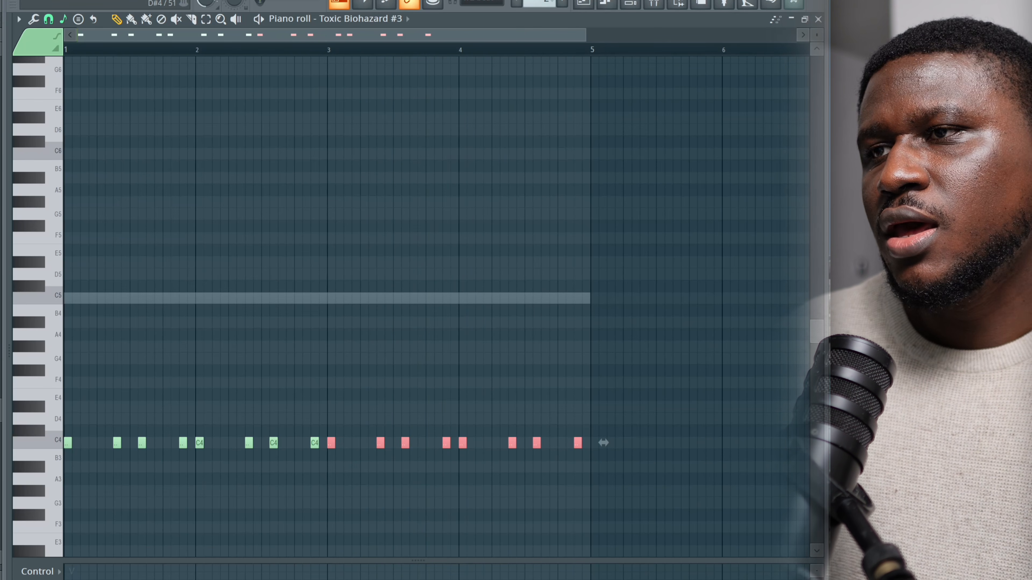
- Duplicate all the C4 notes of Toxic Biohazard #3 up to D#4 and audition the two layers together
{"action": "left_click_drag", "start_coordinate": [40, 412], "coordinate": [74, 482]}
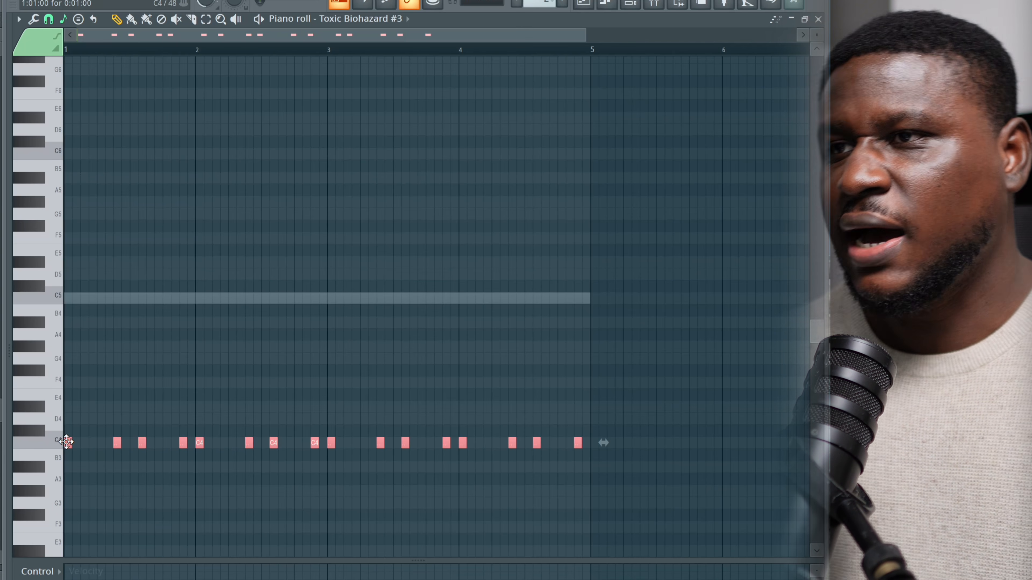
{"action": "left_click_drag", "start_coordinate": [66, 443], "coordinate": [63, 369]}
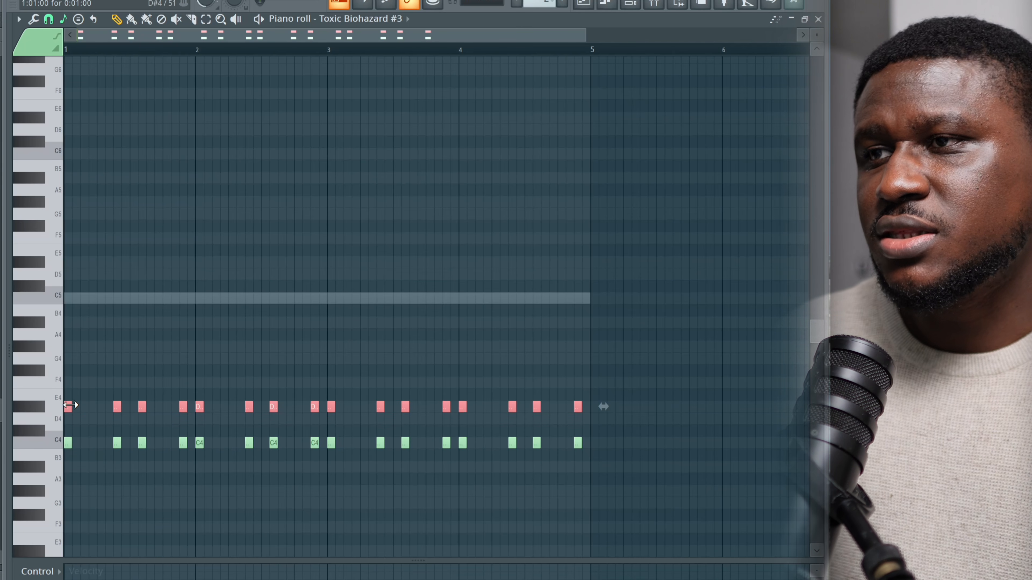
{"action": "key", "text": "space"}
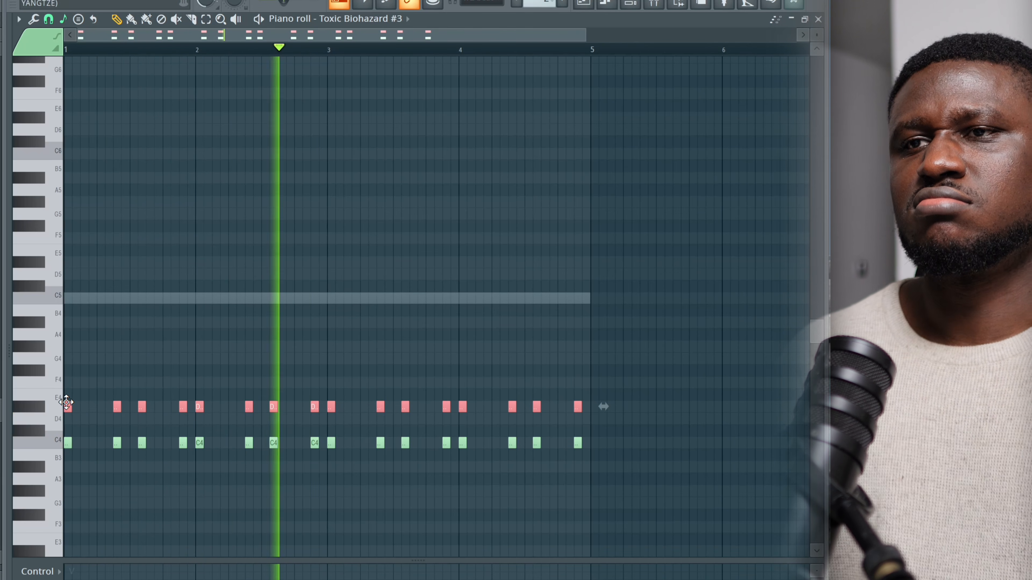
{"action": "key", "text": "space"}
- Move the duplicated D#4 layer up through F4 to G4 and audition it against the C4 notes
{"action": "left_click_drag", "start_coordinate": [68, 400], "coordinate": [63, 376]}
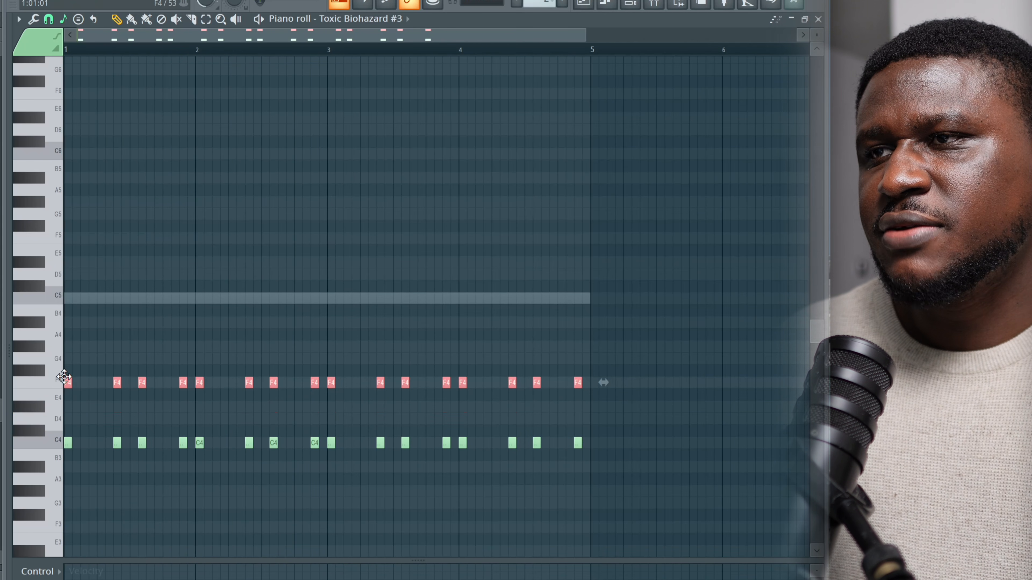
{"action": "key", "text": "space"}
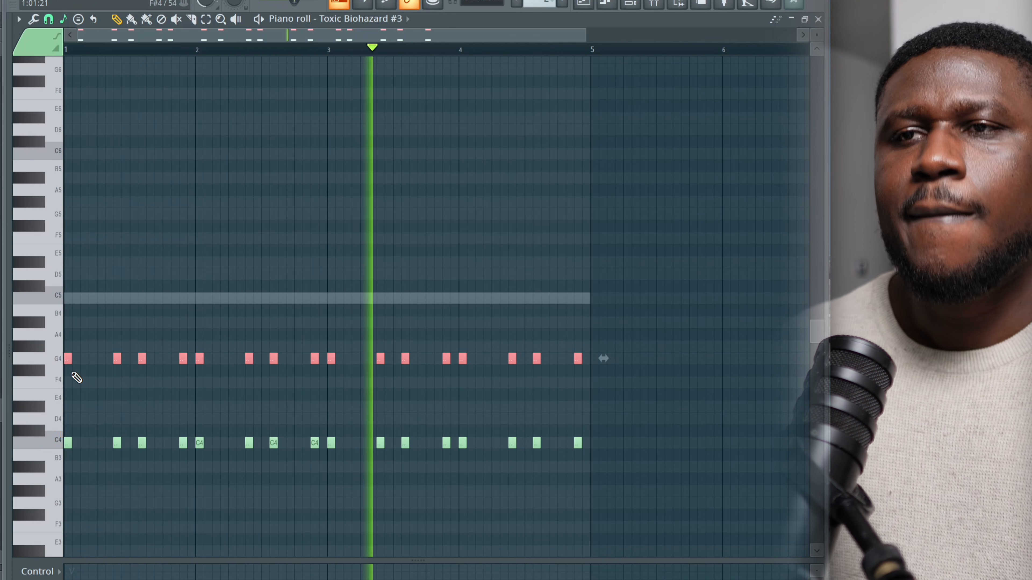
{"action": "key", "text": "space"}
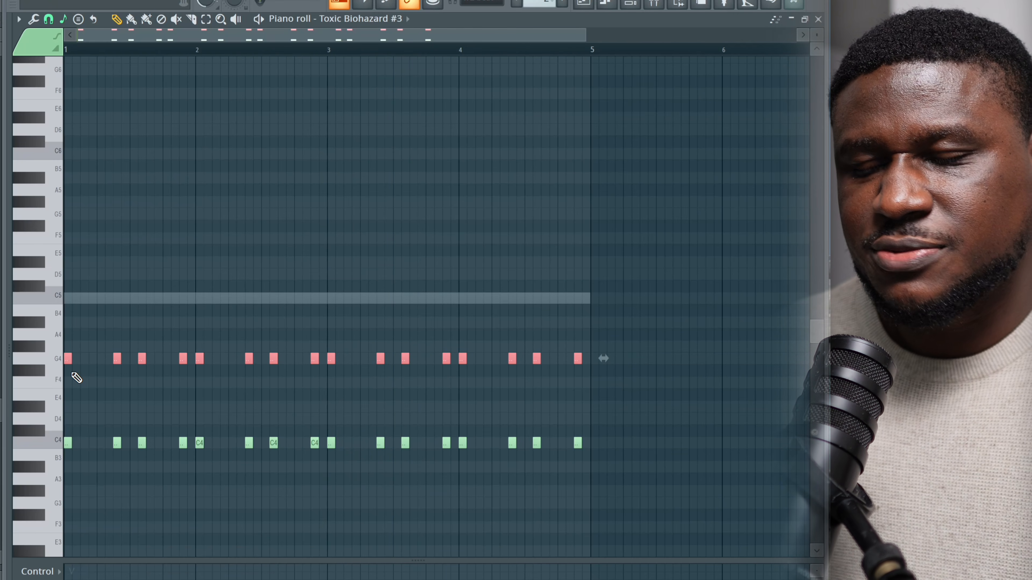
- Lower the G4 layer one octave to G3 and audition it with the C4 notes
{"action": "key", "text": "space"}
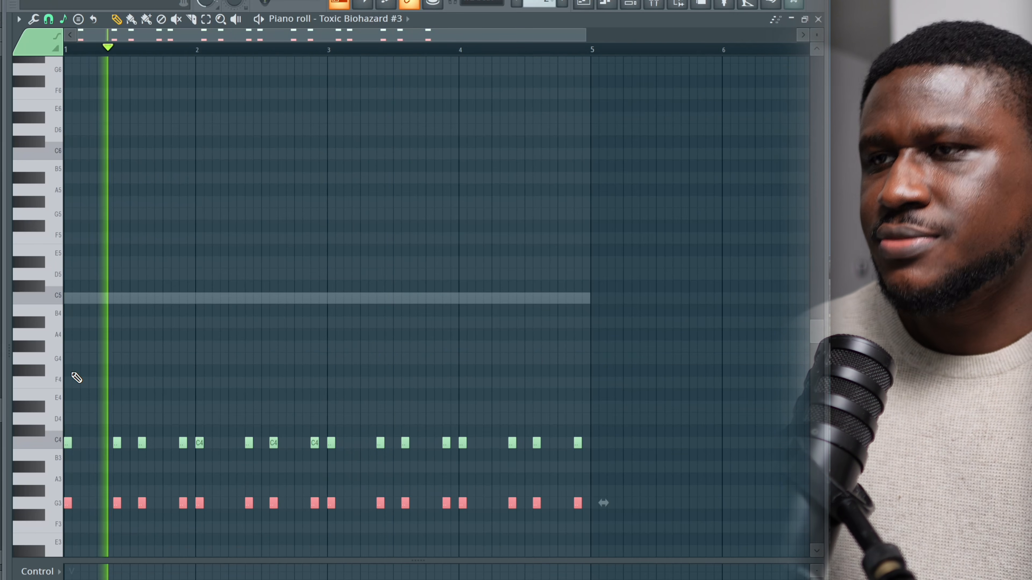
{"action": "scroll", "coordinate": [148, 387], "scroll_direction": "down", "scroll_amount": 1}
{"action": "scroll", "coordinate": [148, 387], "scroll_direction": "down", "scroll_amount": 1}
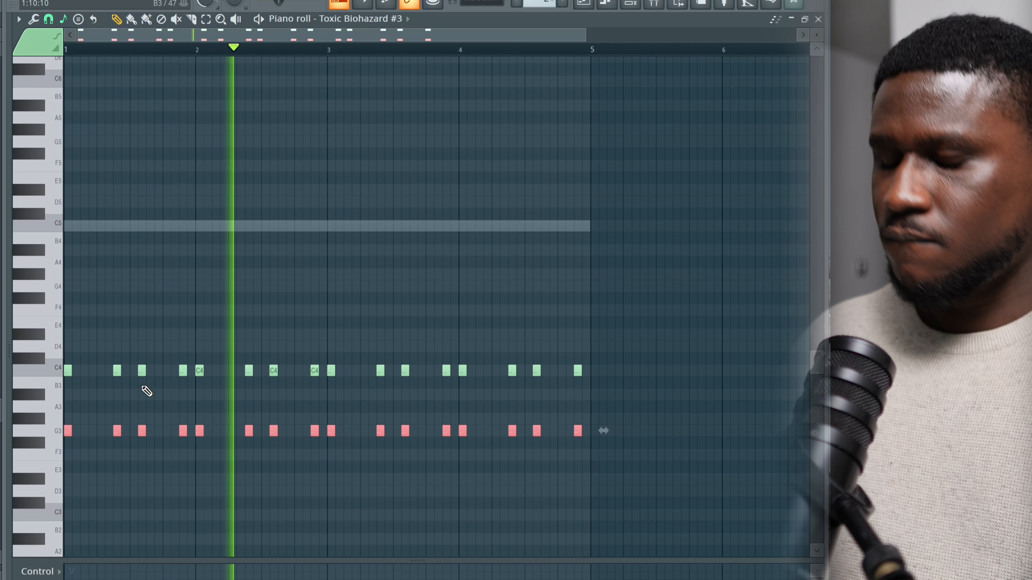
{"action": "scroll", "coordinate": [143, 392], "scroll_direction": "down", "scroll_amount": 1}
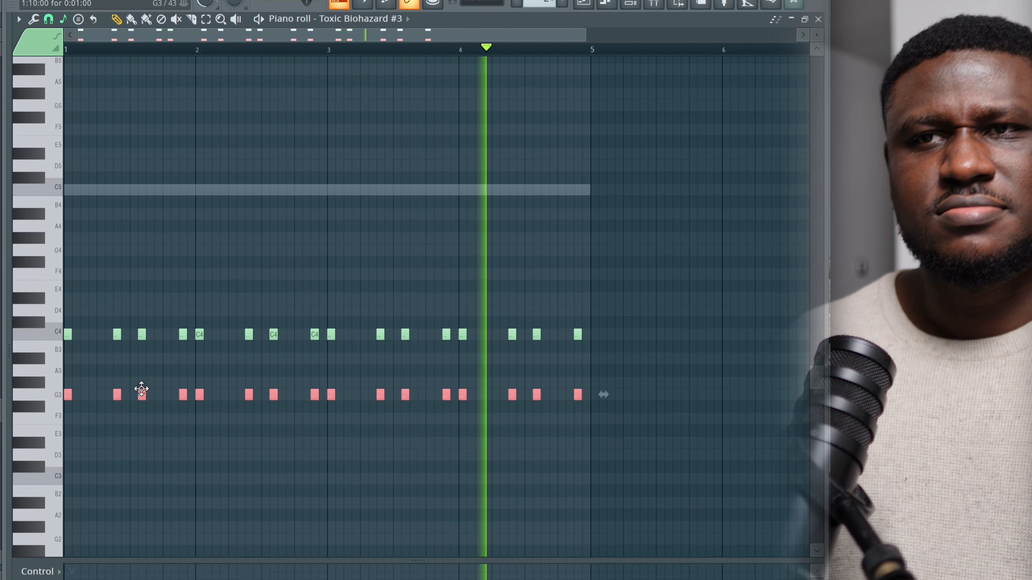
{"action": "key", "text": "space"}
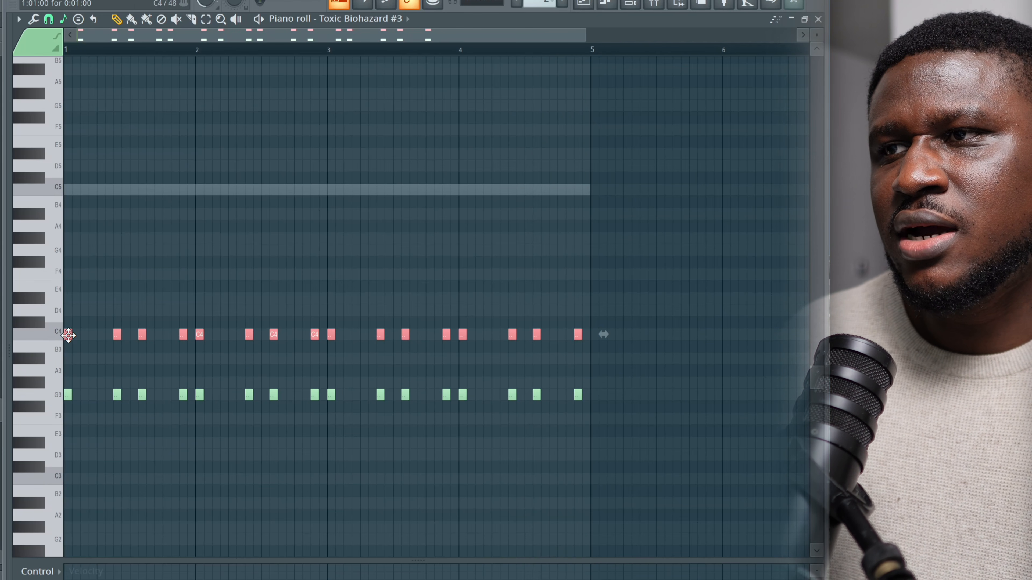
- Duplicate the C4 layer of Toxic Biohazard #3 one octave down to C3 and audition the stacked chord
{"action": "left_click_drag", "start_coordinate": [63, 360], "coordinate": [63, 488]}
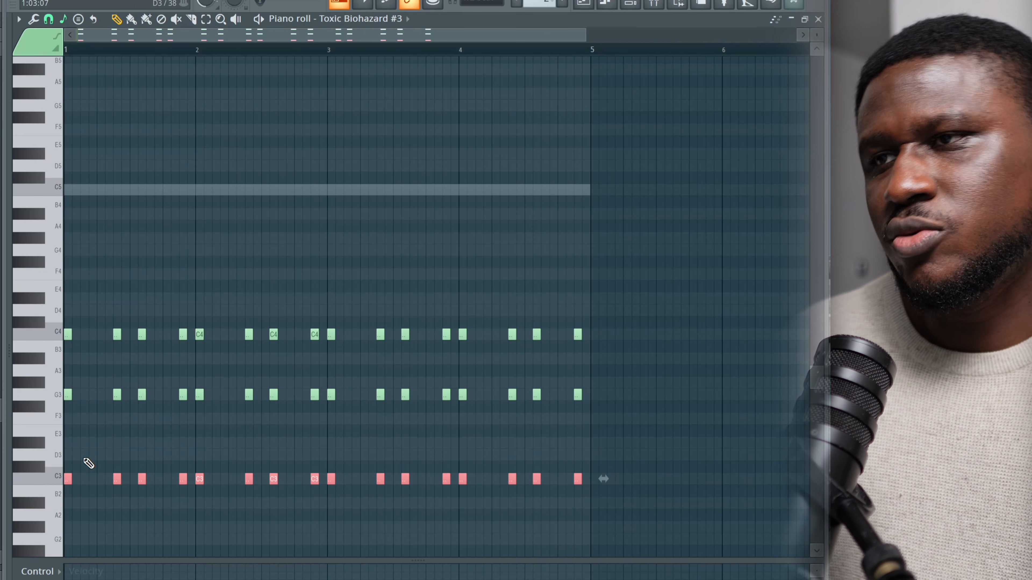
{"action": "key", "text": "space"}
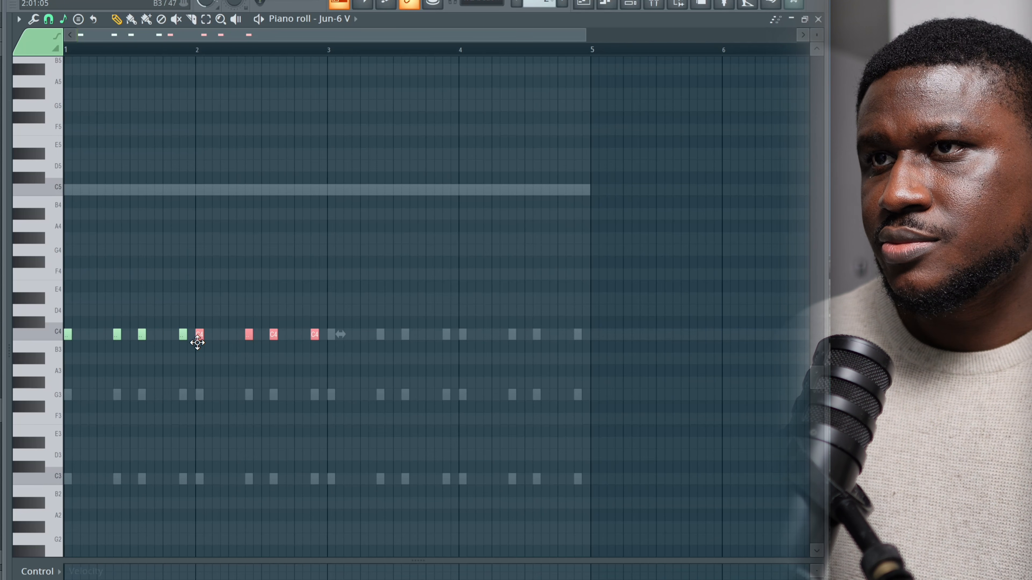
- Raise the two-bar Jun-6 V phrase to C5, vary its rhythm with a longer note in bar 2, and audition it
{"action": "key", "text": "space"}
{"action": "key", "text": "space"}
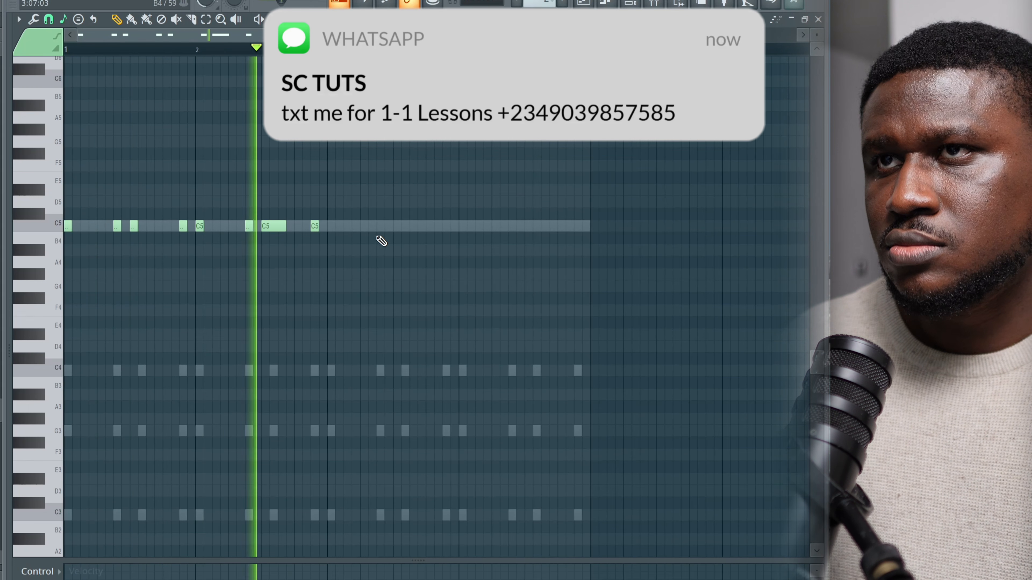
{"action": "key", "text": "space"}
{"action": "key", "text": "space"}
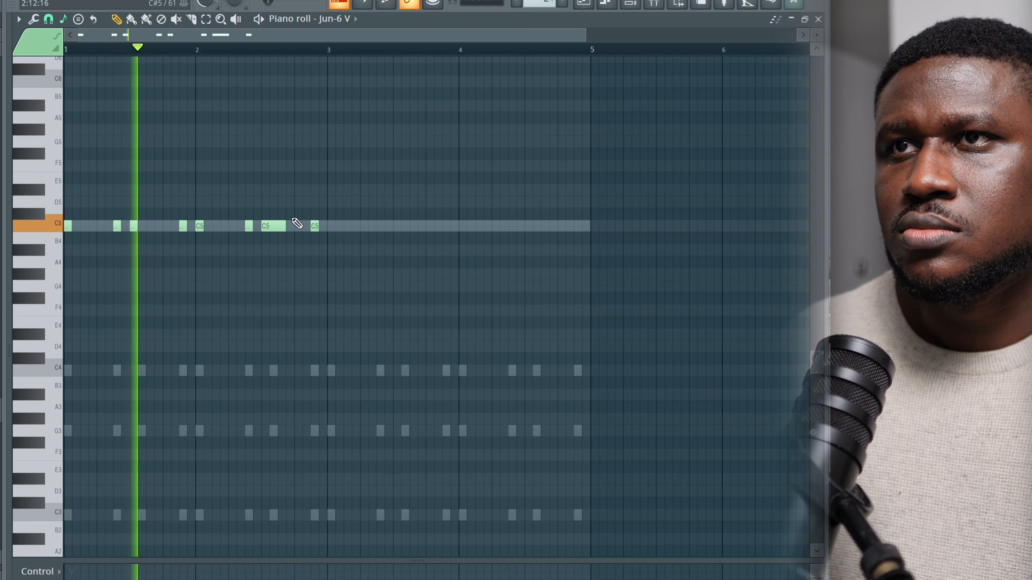
- Repeat the Jun-6 V C5 phrase in bars 3 and 4, and add a short D5 note near the end of bars 2 and 4
{"action": "left_click_drag", "start_coordinate": [372, 211], "coordinate": [70, 229]}
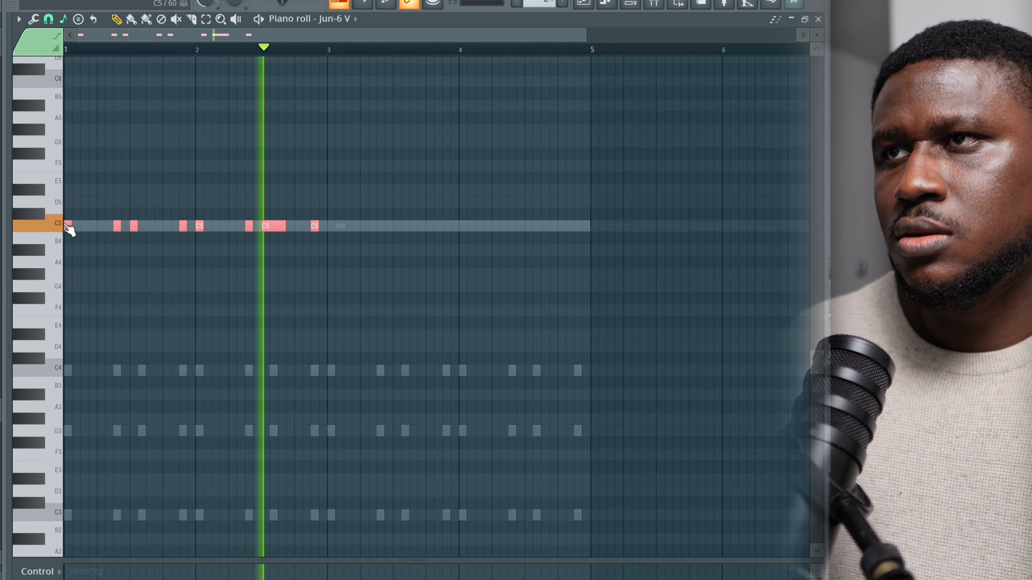
{"action": "key", "text": "space"}
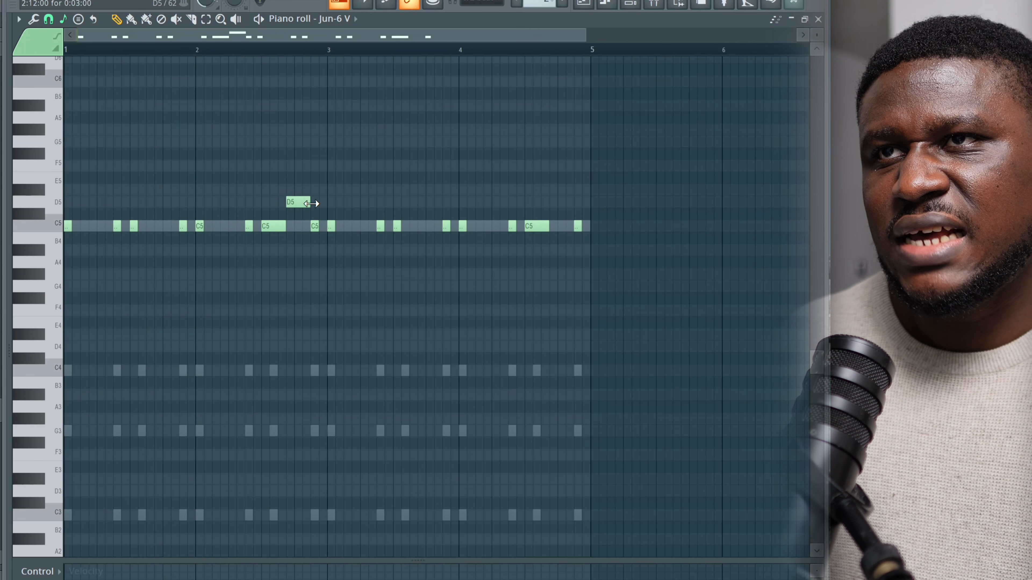
{"action": "key", "text": "space"}
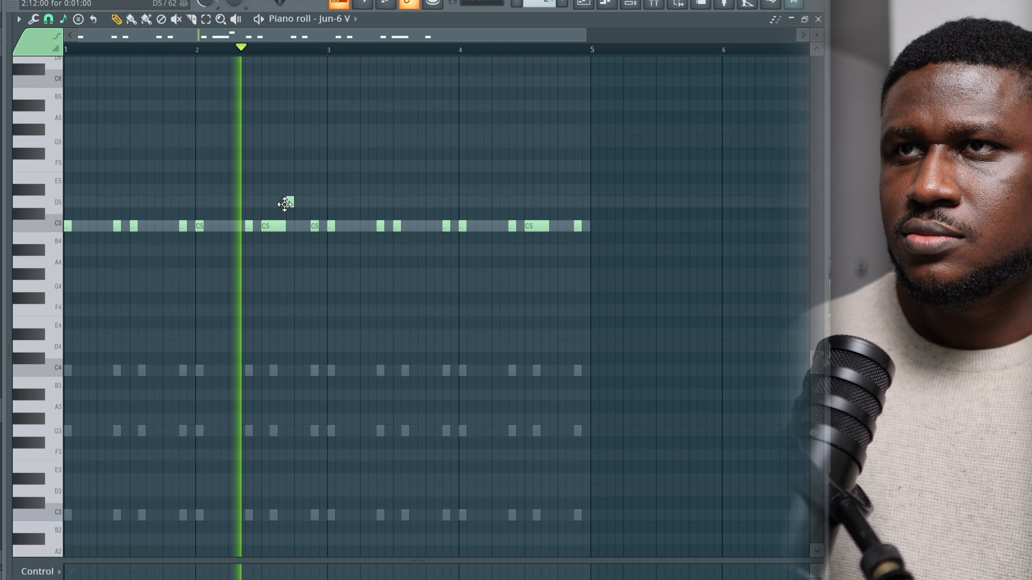
{"action": "left_click_drag", "start_coordinate": [286, 203], "coordinate": [290, 223]}
{"action": "key", "text": "space"}
{"action": "key", "text": "space"}
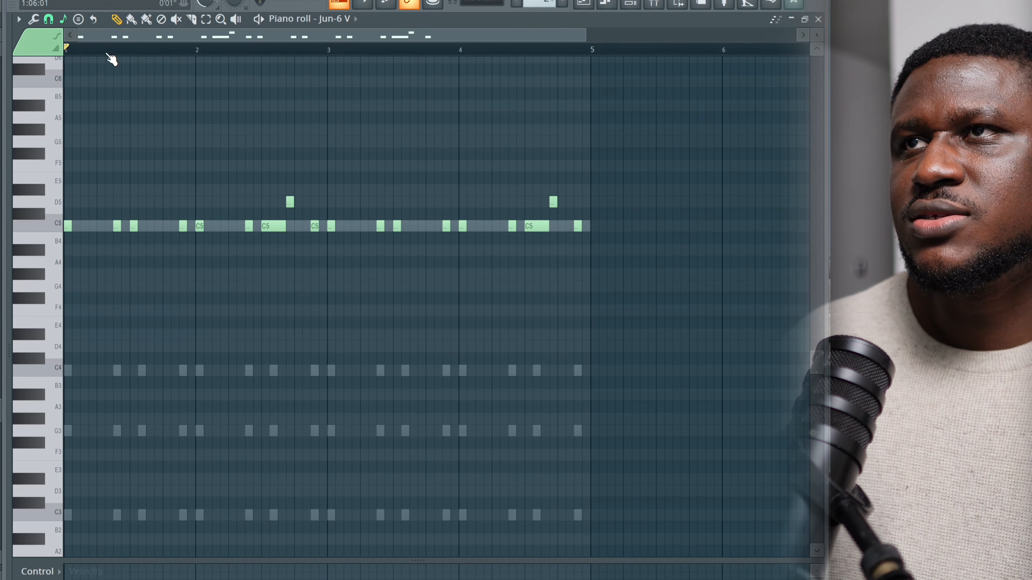
{"action": "key", "text": "space"}
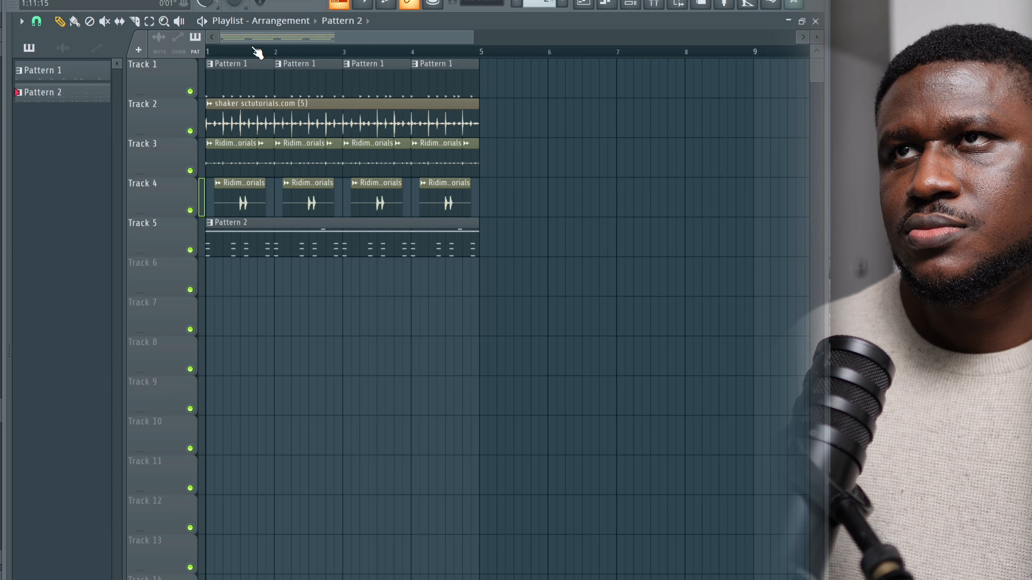
- Play the full playlist arrangement with Pattern 2 and review the instrument channels in the channel rack
{"action": "key", "text": "space"}
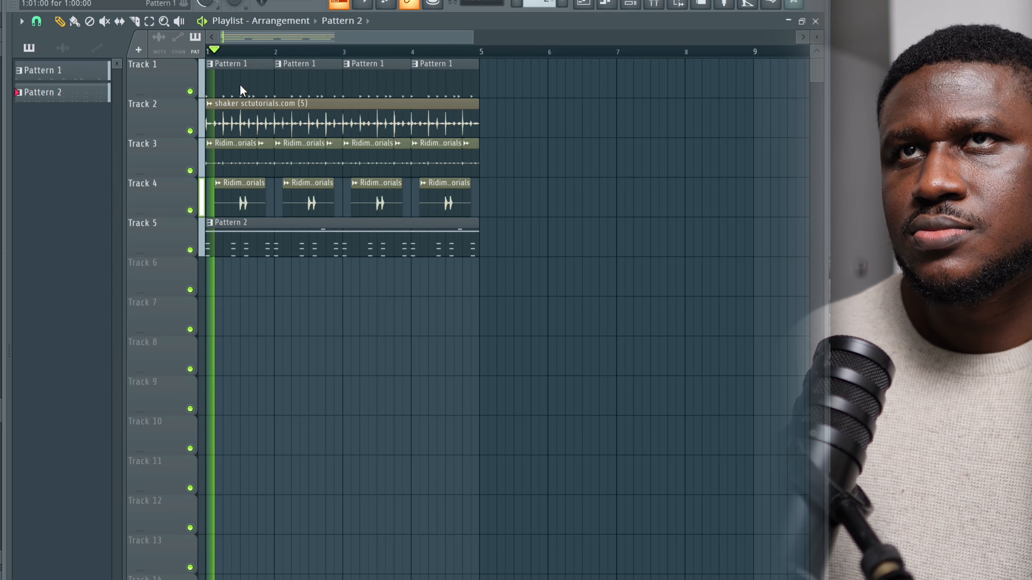
{"action": "left_click", "coordinate": [631, 5]}
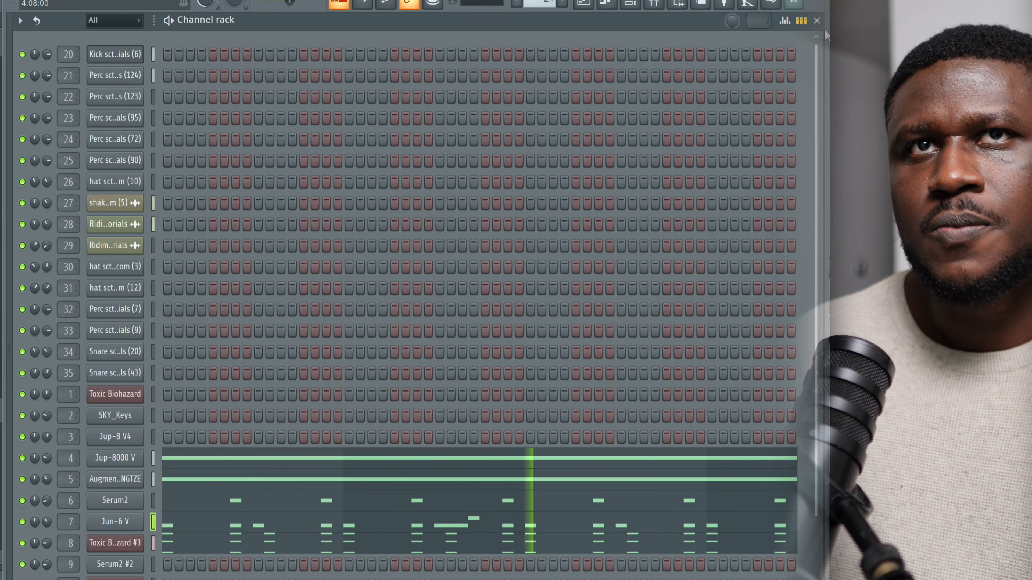
{"action": "left_click", "coordinate": [817, 21]}
{"action": "key", "text": "space"}
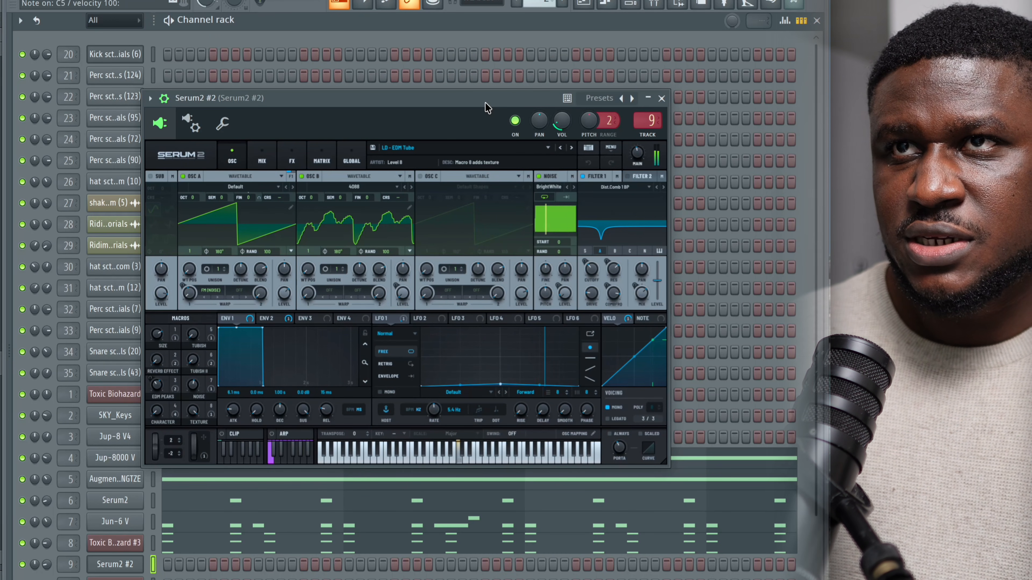
- Close the Serum2 #2 instrument window and open the Gross Beat effect on its mixer track
{"action": "left_click", "coordinate": [661, 3]}
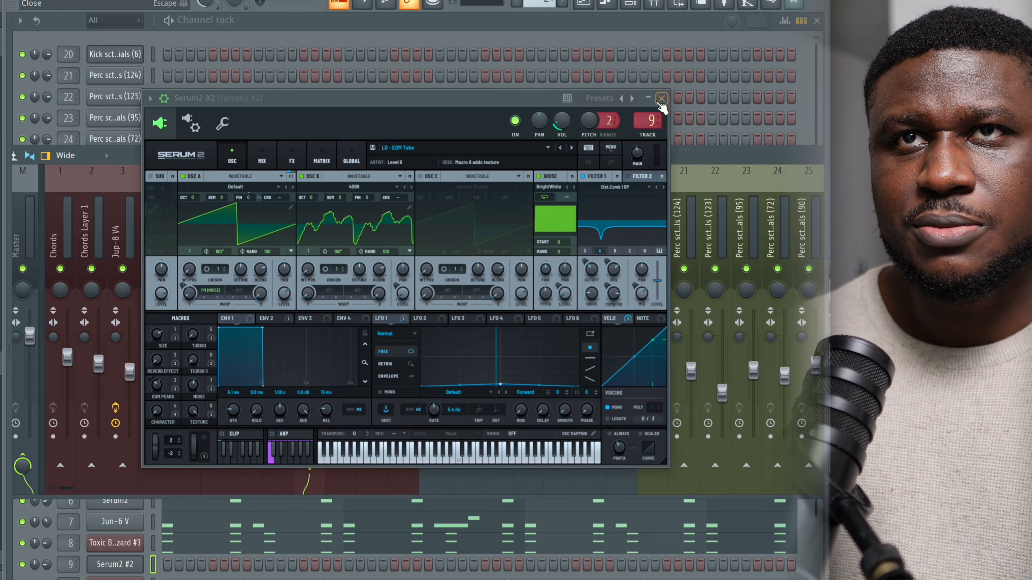
{"action": "left_click", "coordinate": [661, 99]}
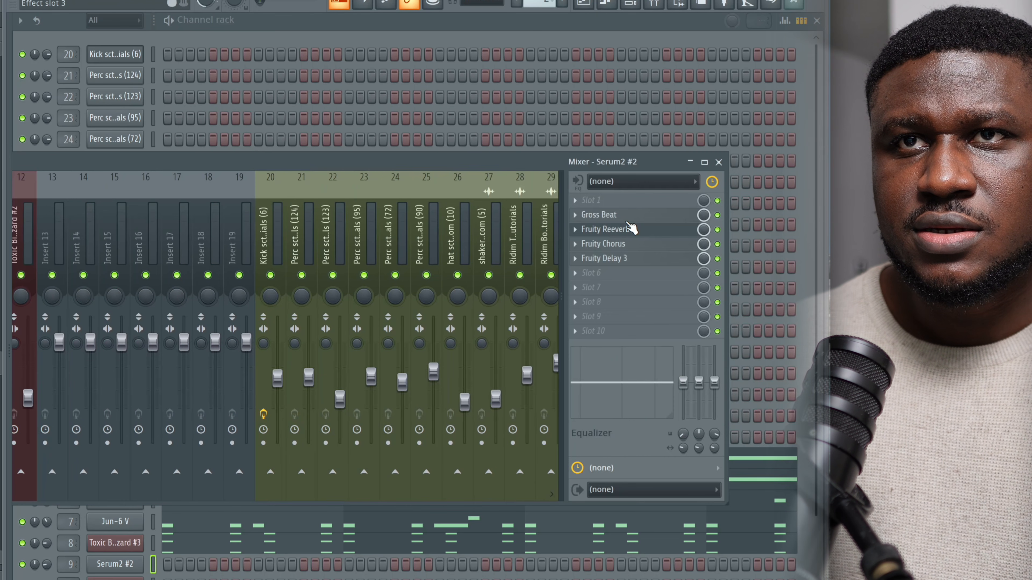
{"action": "left_click", "coordinate": [607, 216]}
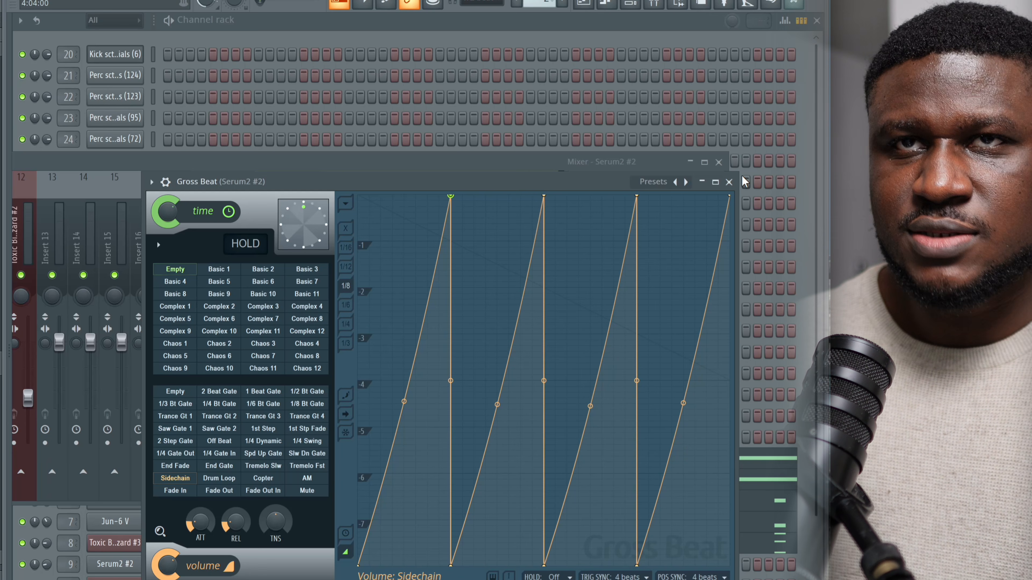
- Review the Fruity Chorus settings and the effect chain on the Serum2 #2 mixer track, and close the effect and mixer windows
{"action": "left_click", "coordinate": [729, 182]}
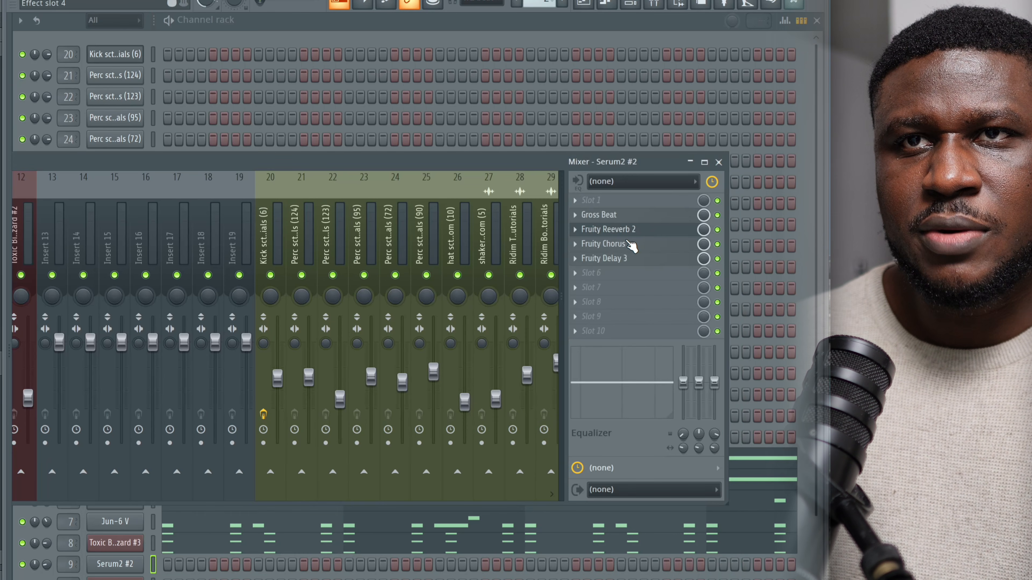
{"action": "left_click", "coordinate": [605, 244]}
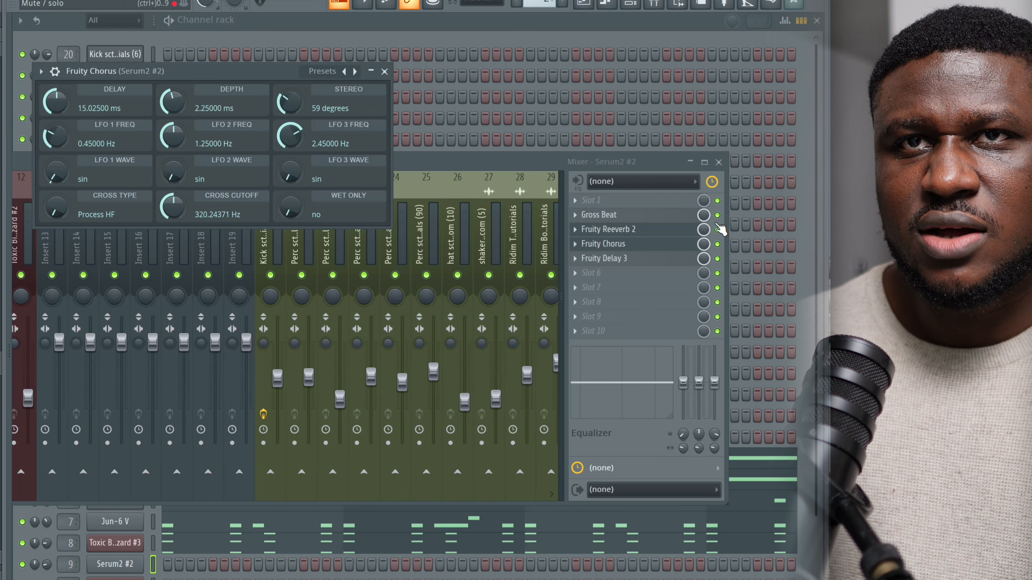
{"action": "left_click", "coordinate": [717, 229]}
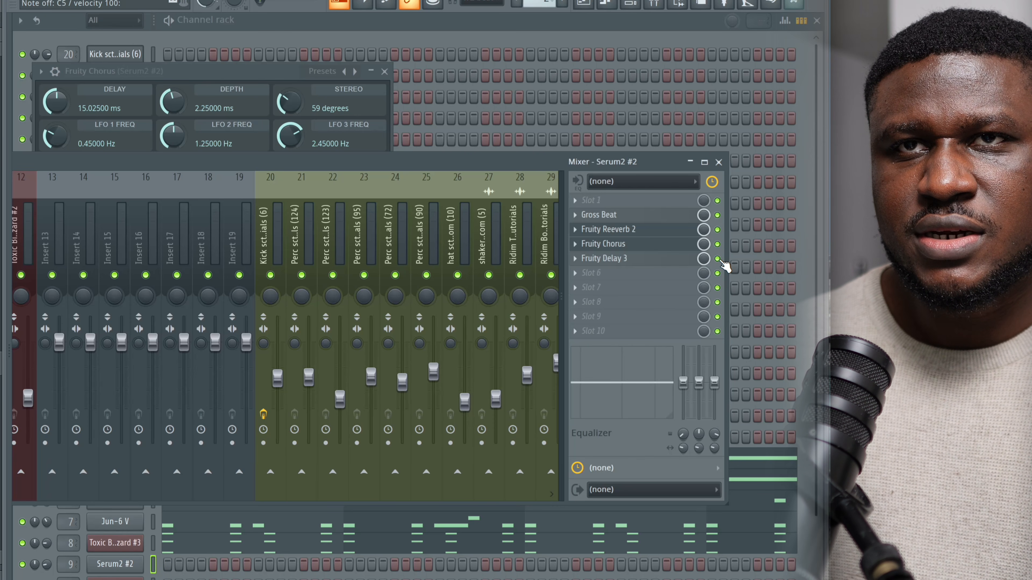
{"action": "left_click", "coordinate": [719, 163]}
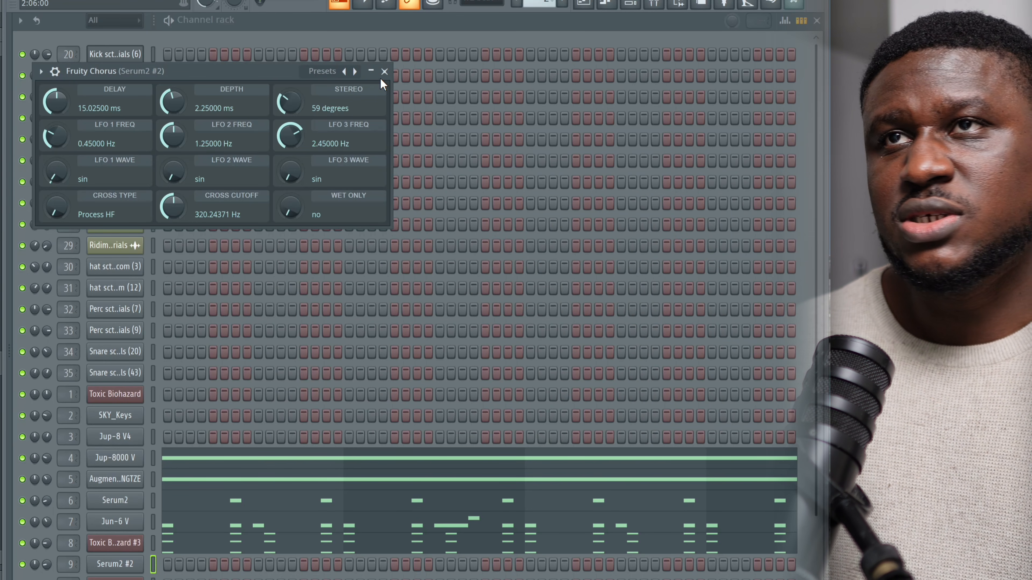
{"action": "left_click", "coordinate": [385, 71]}
- Repeat the Serum2 #2 phrase of D#5, F5 and C5 notes through bar 4 in its piano roll and audition it
{"action": "right_click", "coordinate": [133, 561]}
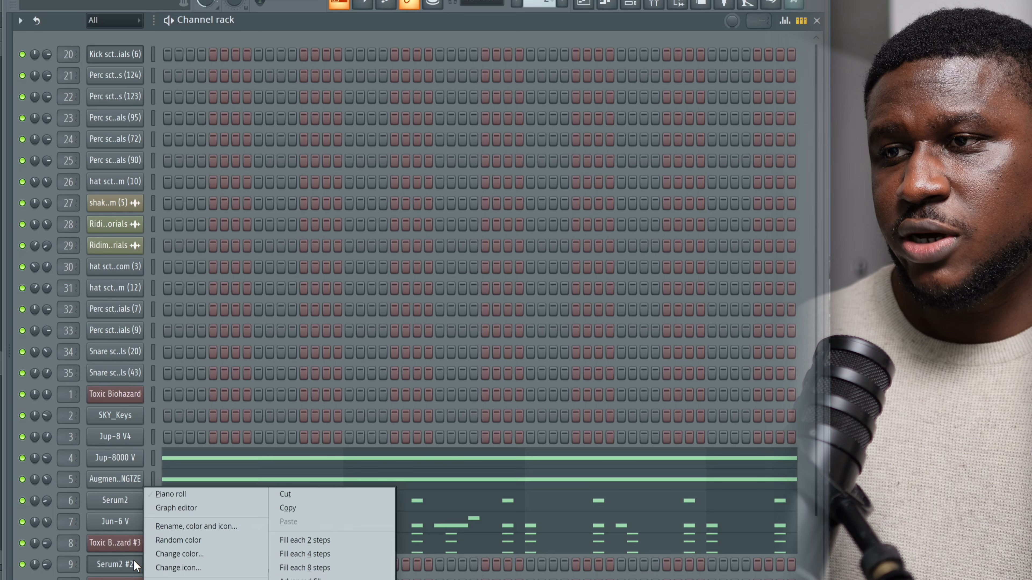
{"action": "left_click", "coordinate": [172, 491]}
{"action": "key", "text": "space"}
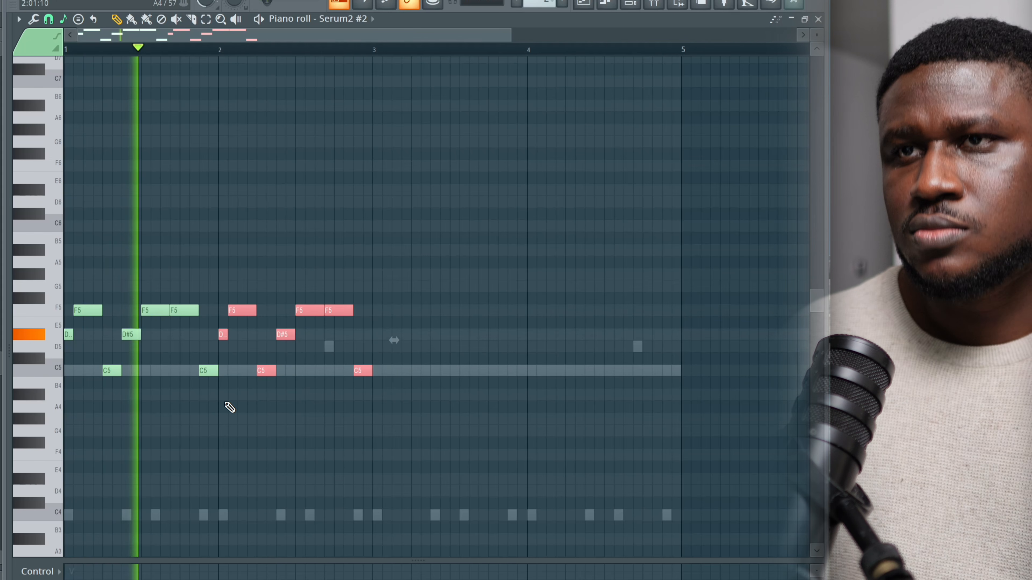
{"action": "key", "text": "ctrl+b"}
{"action": "key", "text": "ctrl+b"}
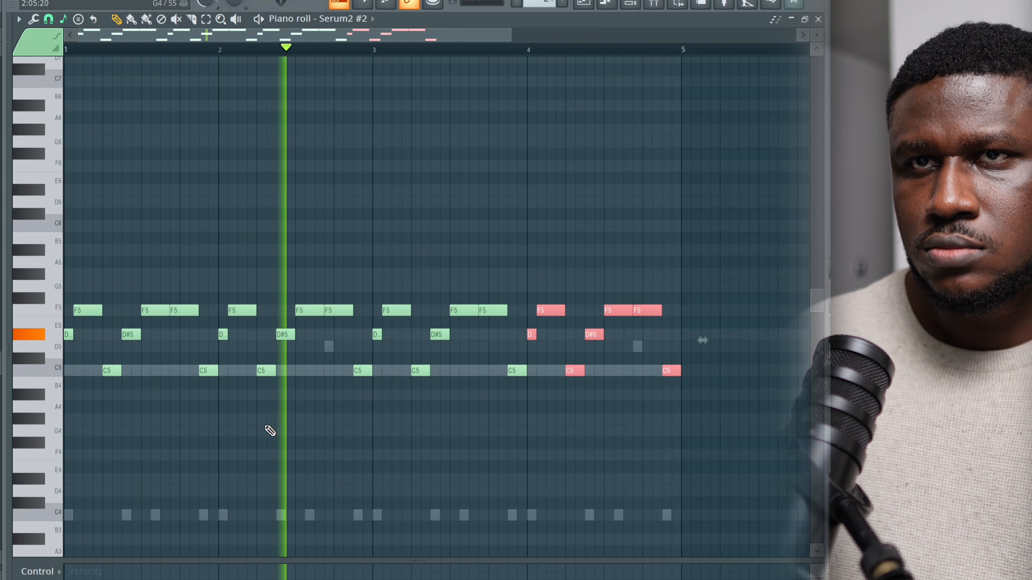
{"action": "key", "text": "ctrl+d"}
{"action": "key", "text": "space"}
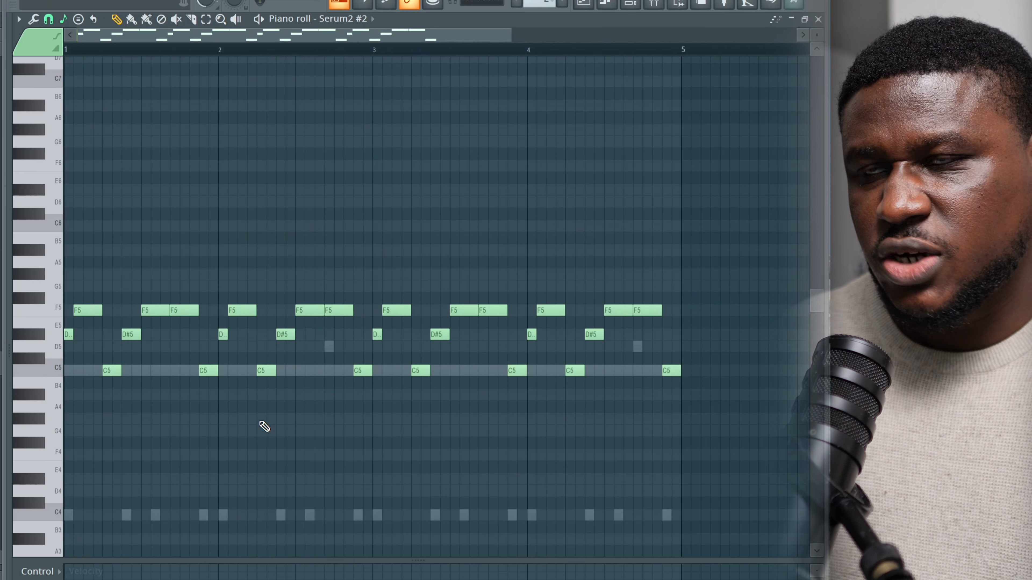
- Audition the Serum2 #2 phrase one octave higher and one octave lower, and return it to its original octave
{"action": "key", "text": "ctrl+Up"}
{"action": "key", "text": "space"}
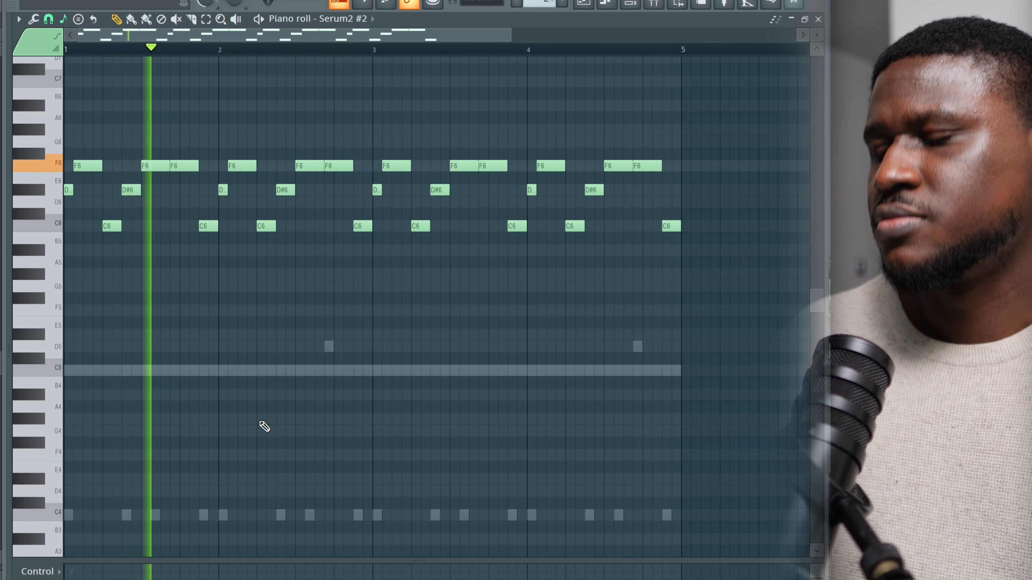
{"action": "key", "text": "space"}
{"action": "key", "text": "ctrl+Down"}
{"action": "key", "text": "ctrl+Down"}
{"action": "key", "text": "space"}
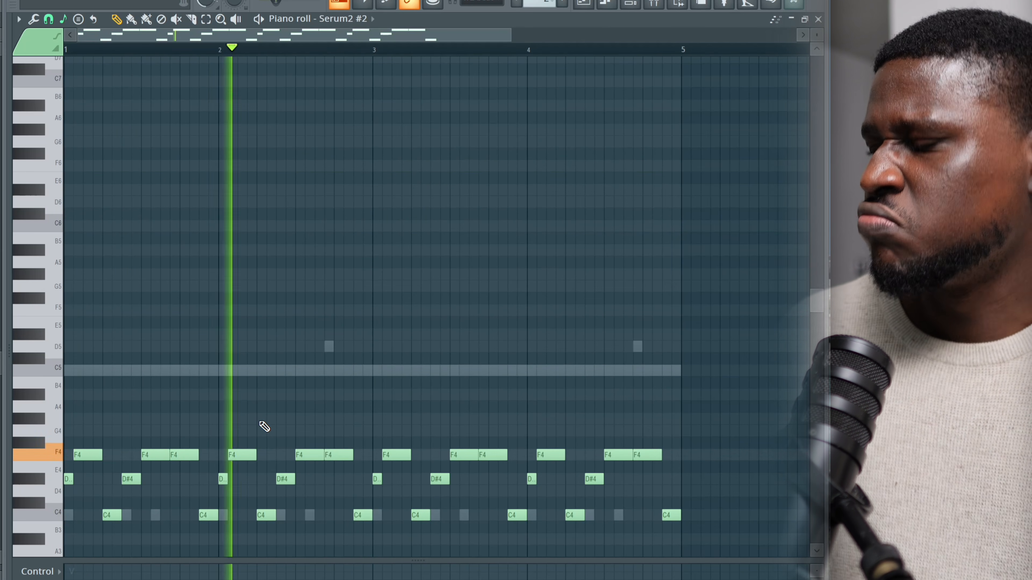
{"action": "key", "text": "space"}
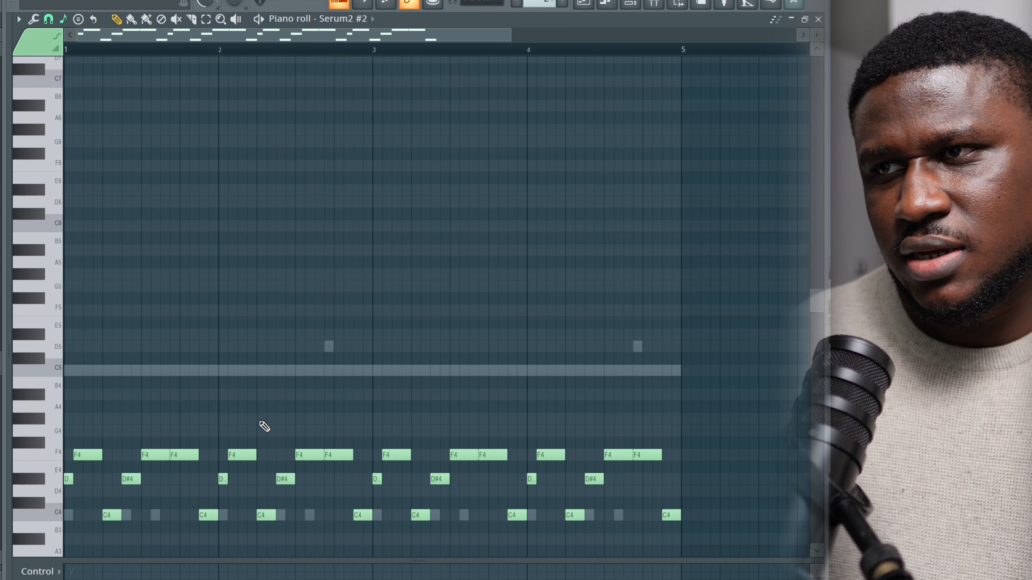
{"action": "key", "text": "ctrl+Down"}
{"action": "key", "text": "ctrl+Up"}
{"action": "key", "text": "ctrl+Up"}
{"action": "key", "text": "space"}
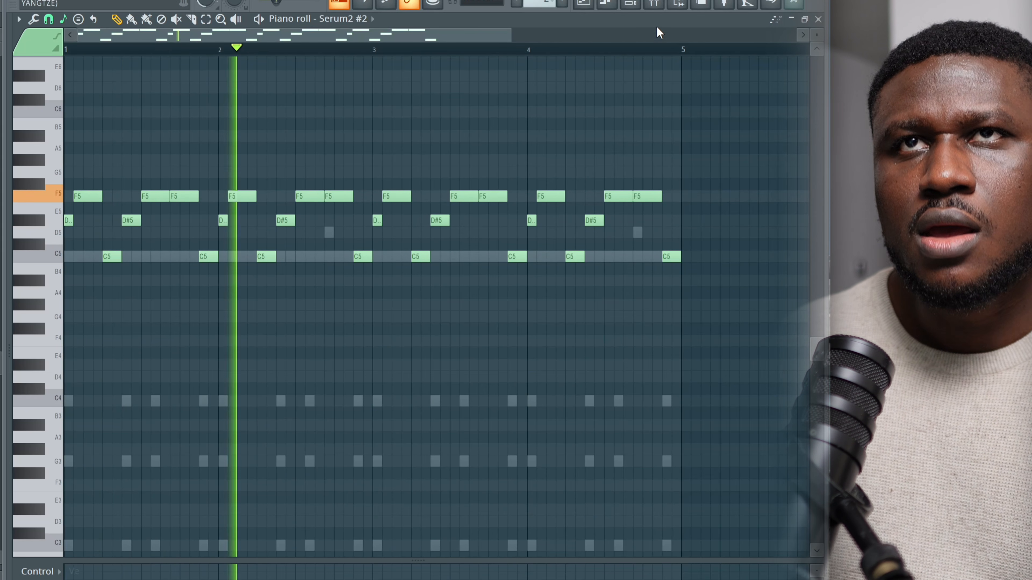
- Check the Serum2 #2 mixer track and inspect the Toxic Biohazard #2 instrument with its ColdString preset and channel settings
{"action": "key", "text": "F9"}
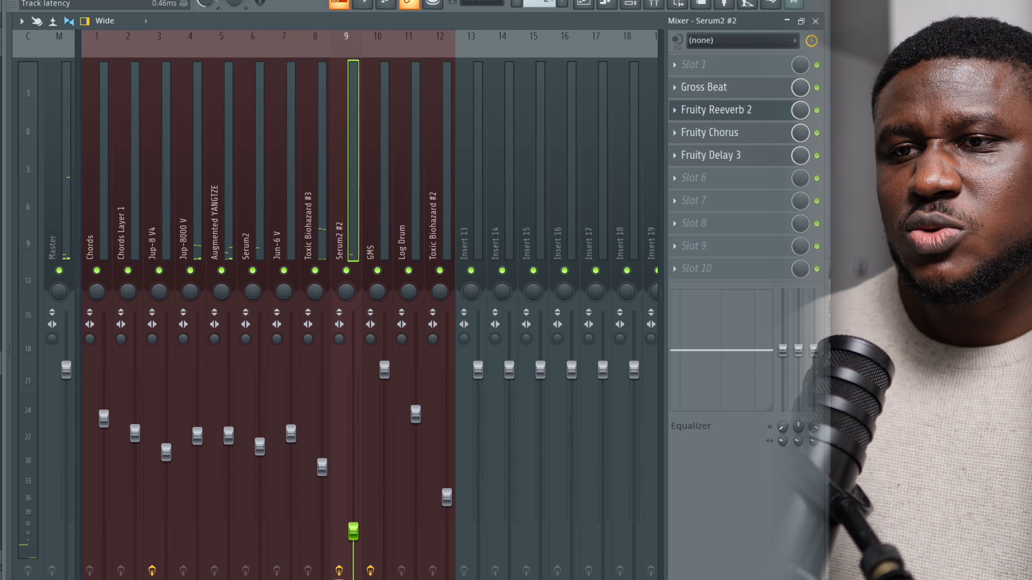
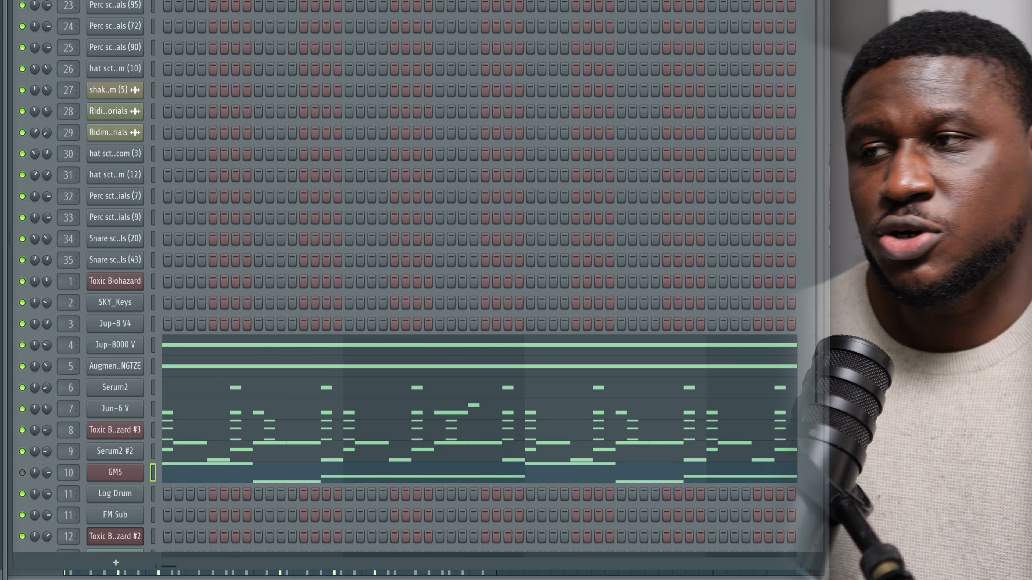
{"action": "left_click", "coordinate": [115, 537]}
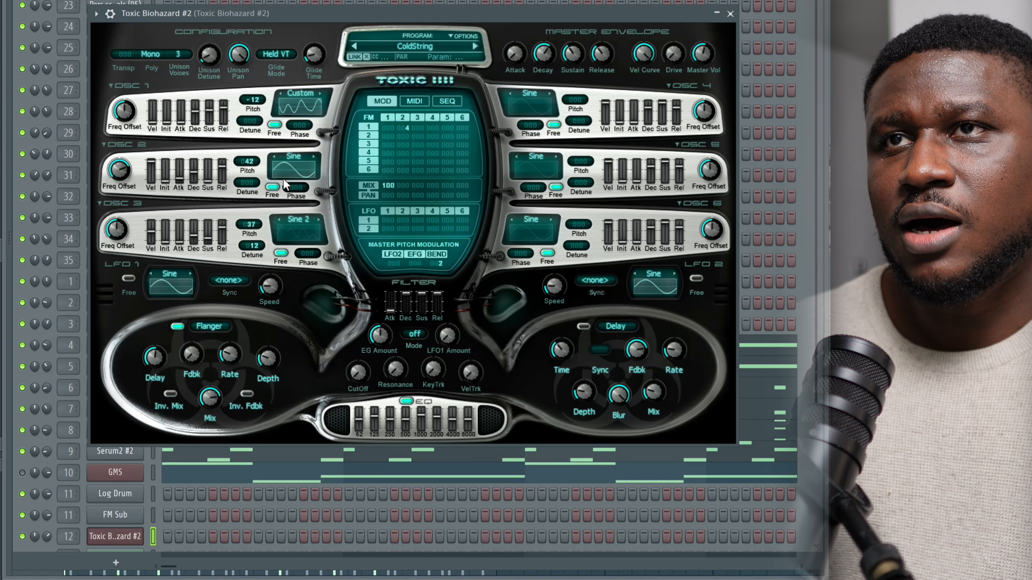
{"action": "left_click", "coordinate": [110, 13]}
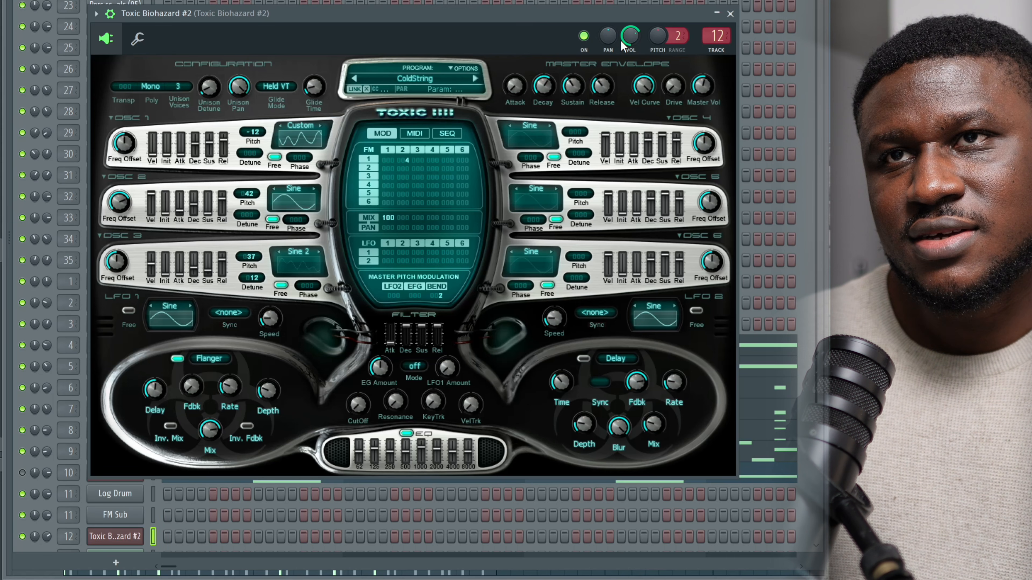
{"action": "left_click", "coordinate": [730, 13]}
- Enter one F3 and two G#2 notes in bar 1 of the Toxic Biohazard #2 piano roll and raise their velocities to maximum
{"action": "right_click", "coordinate": [119, 538]}
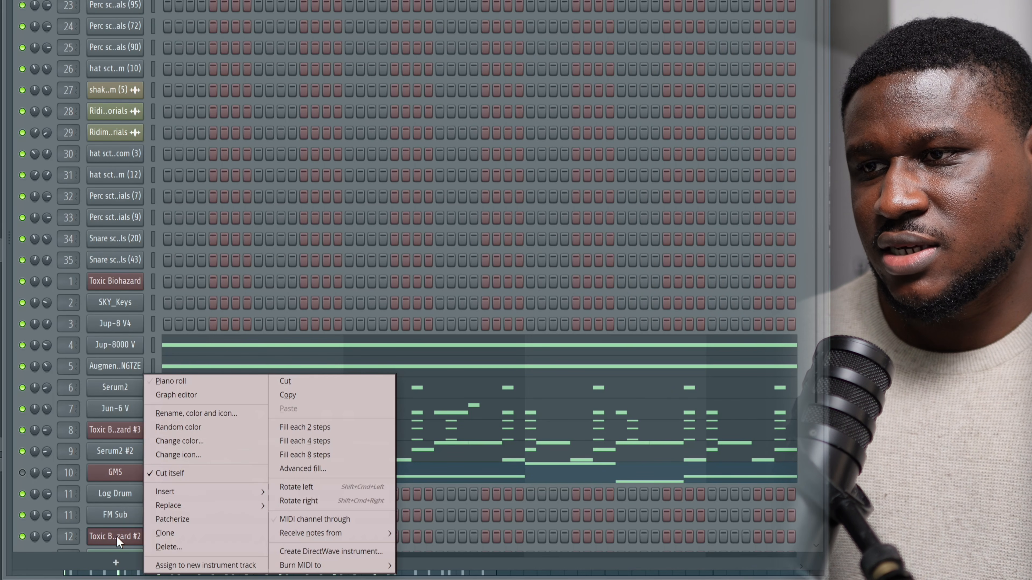
{"action": "left_click", "coordinate": [182, 385]}
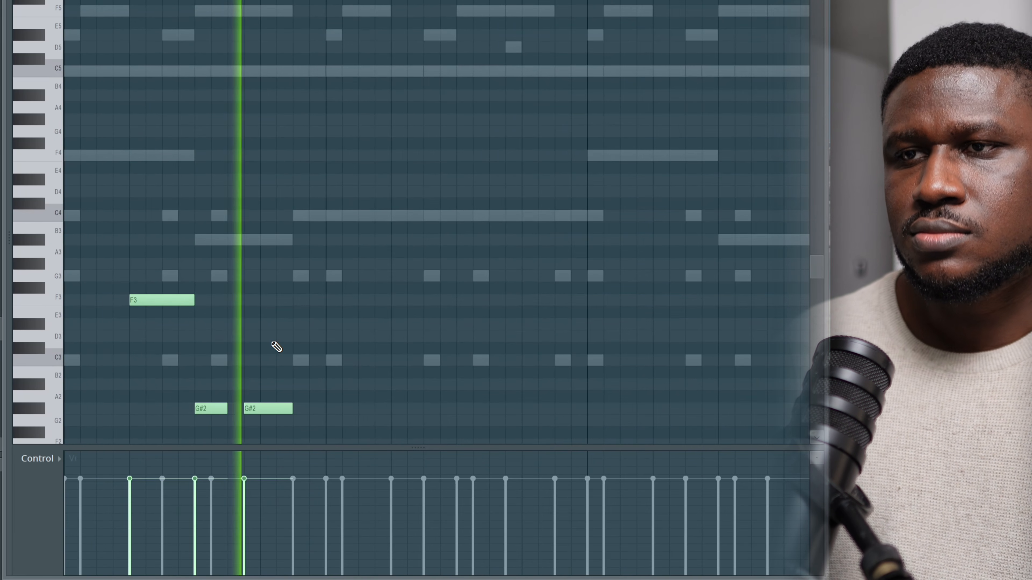
{"action": "left_click_drag", "start_coordinate": [140, 474], "coordinate": [269, 446]}
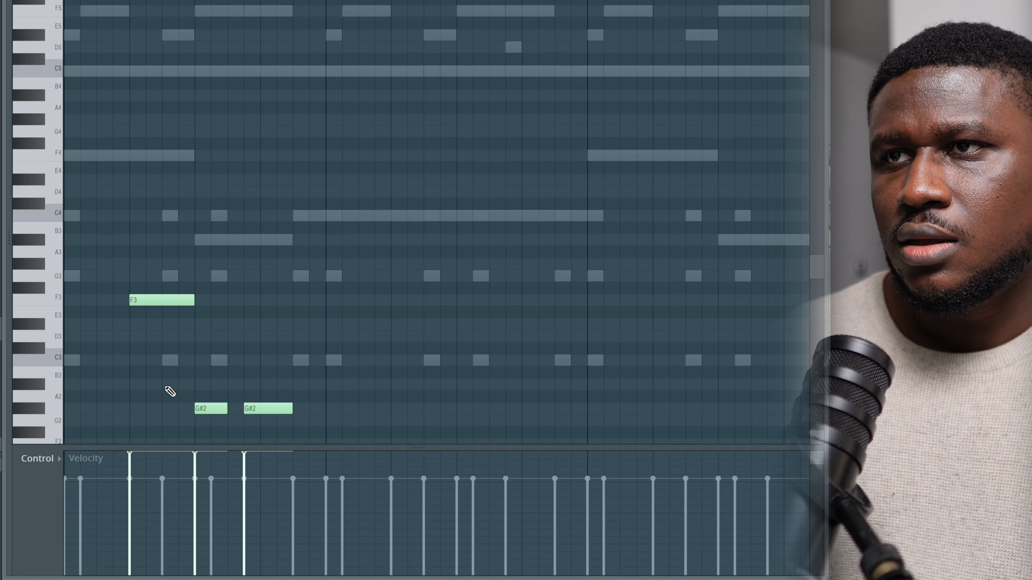
- Copy the F3 and G#2 notes from bar 1 to the same position in bar 3 and audition the Toxic Biohazard #2 part
{"action": "scroll", "coordinate": [192, 265], "scroll_direction": "down", "scroll_amount": 2}
{"action": "left_click_drag", "start_coordinate": [136, 163], "coordinate": [279, 334]}
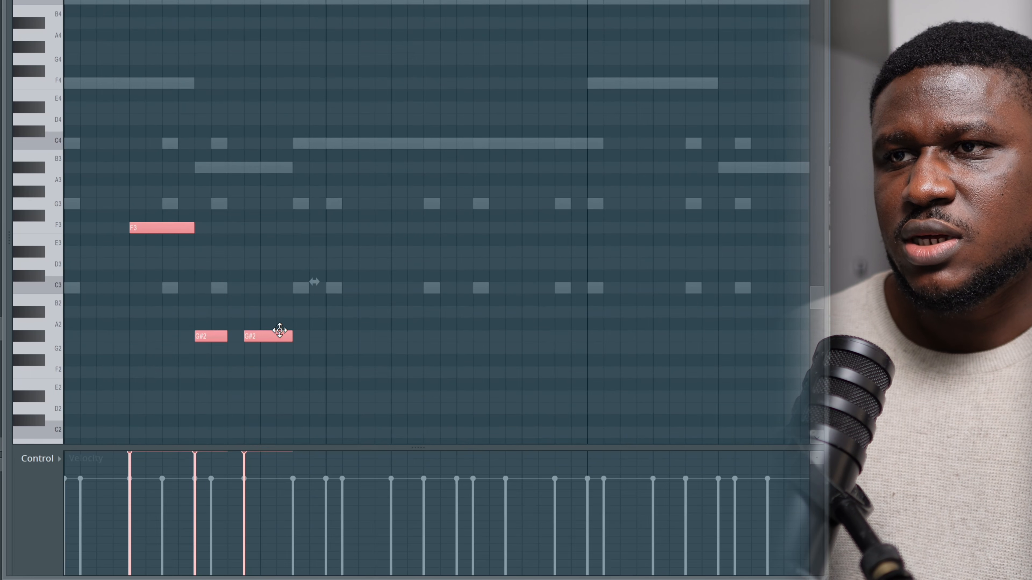
{"action": "scroll", "coordinate": [260, 317], "scroll_direction": "down", "scroll_amount": 2}
{"action": "scroll", "coordinate": [203, 291], "scroll_direction": "right", "scroll_amount": 3}
{"action": "left_click_drag", "start_coordinate": [113, 227], "coordinate": [414, 220]}
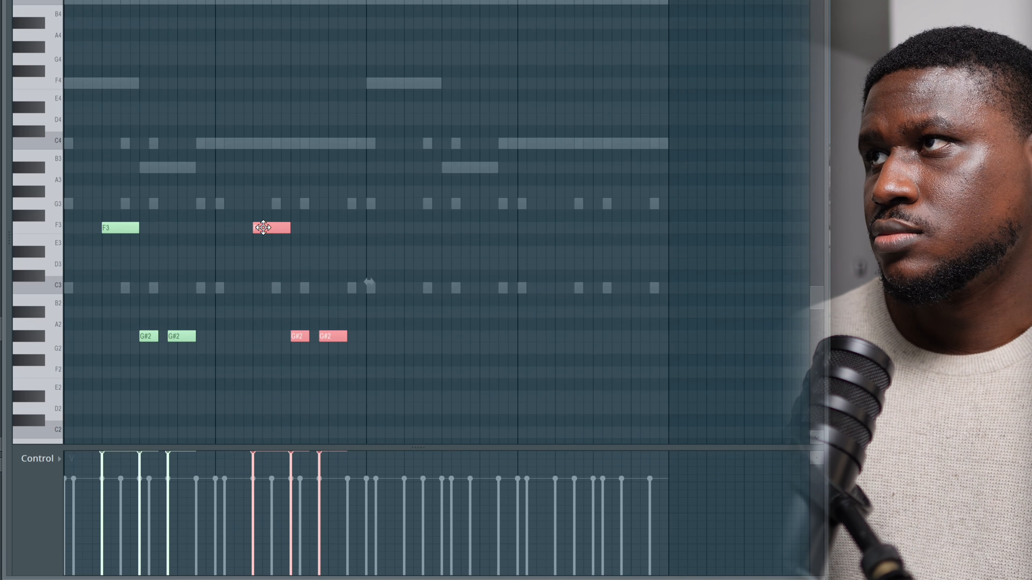
{"action": "key", "text": "space"}
{"action": "scroll", "coordinate": [315, 251], "scroll_direction": "down", "scroll_amount": 1}
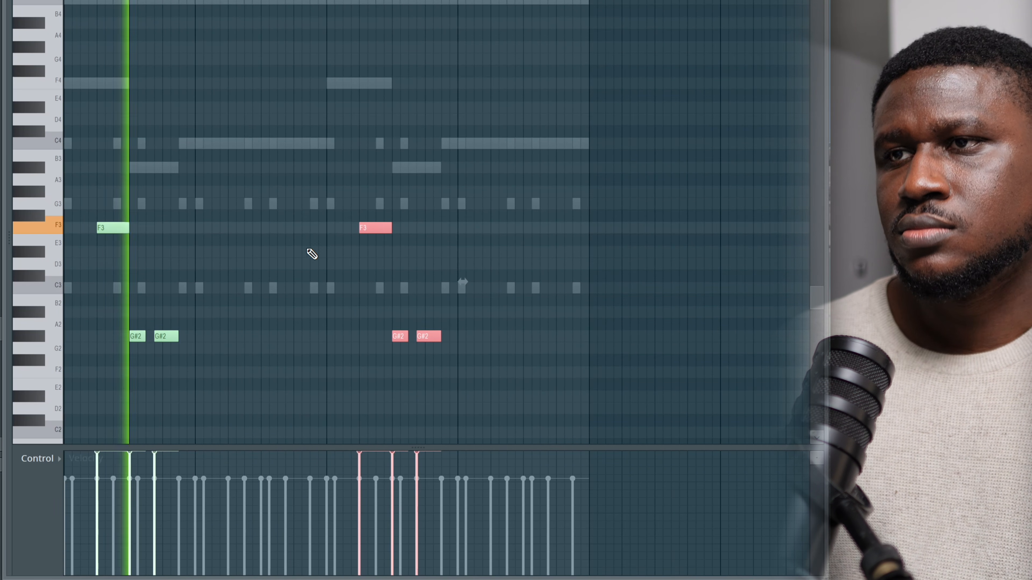
{"action": "right_click", "coordinate": [260, 262]}
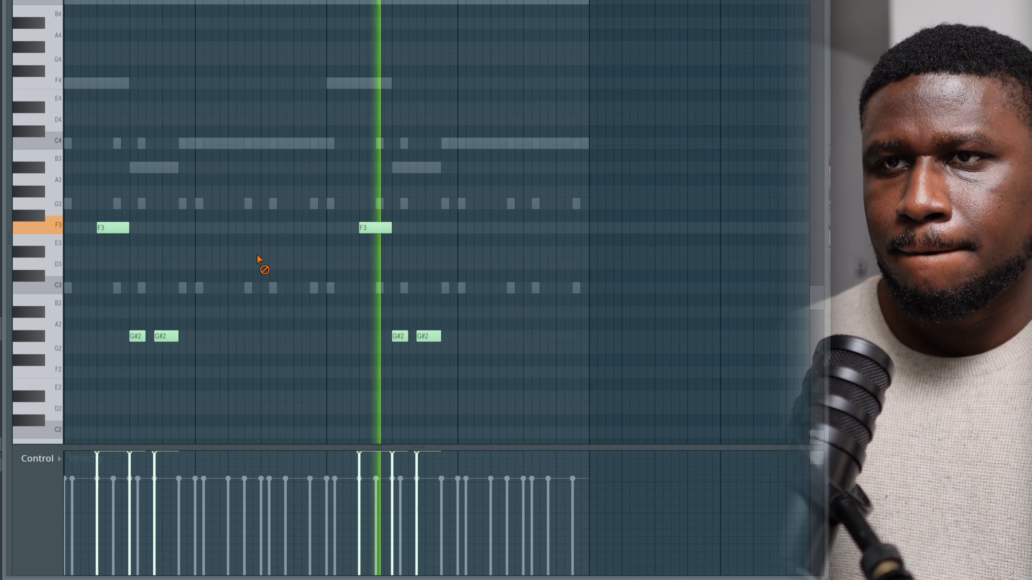
{"action": "scroll", "coordinate": [260, 263], "scroll_direction": "down", "scroll_amount": 1}
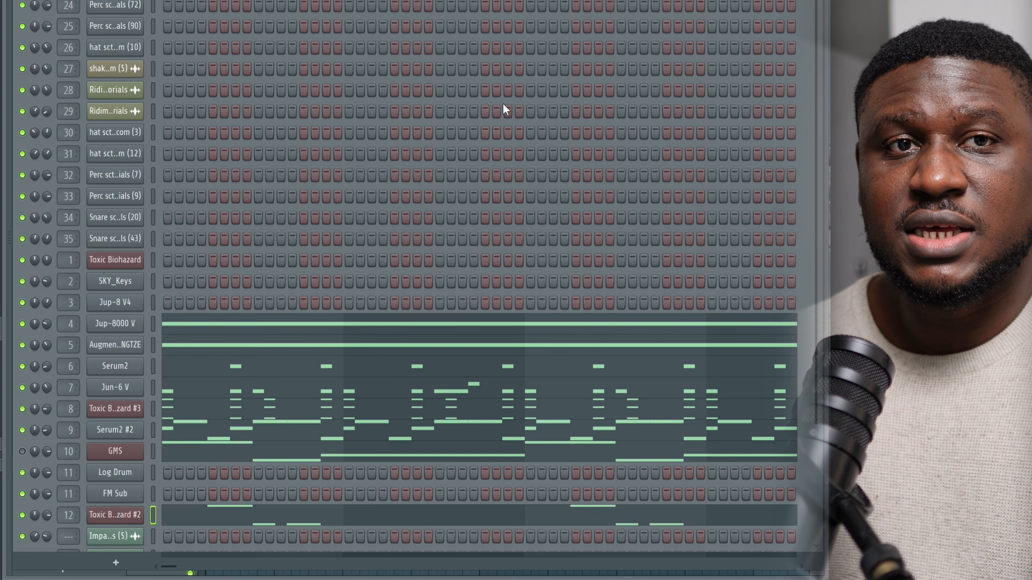
- Open the Log Drum piano roll and add a third short G2 note near the end of bar 2 while auditioning the pattern
{"action": "left_click", "coordinate": [112, 473]}
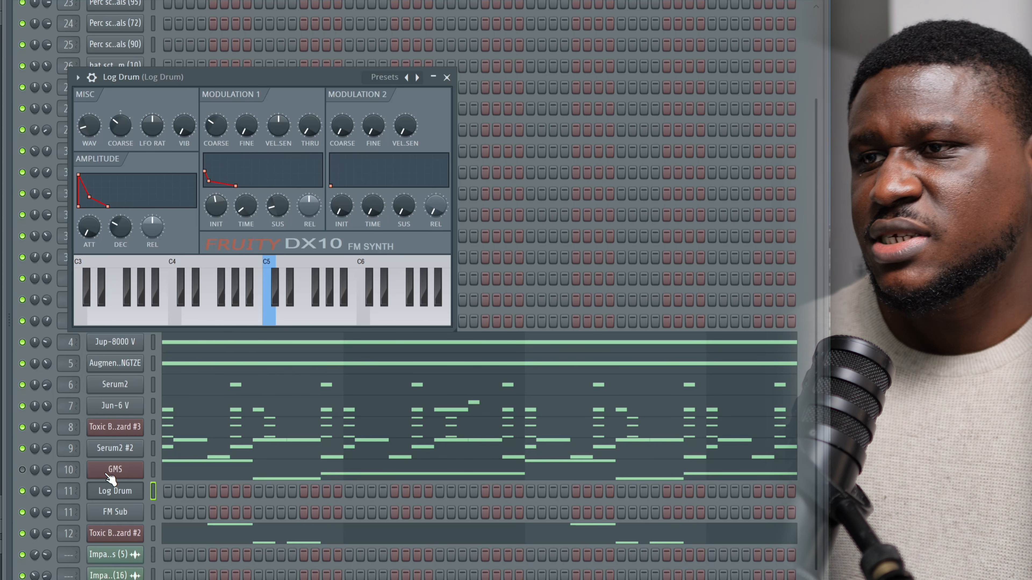
{"action": "right_click", "coordinate": [118, 493]}
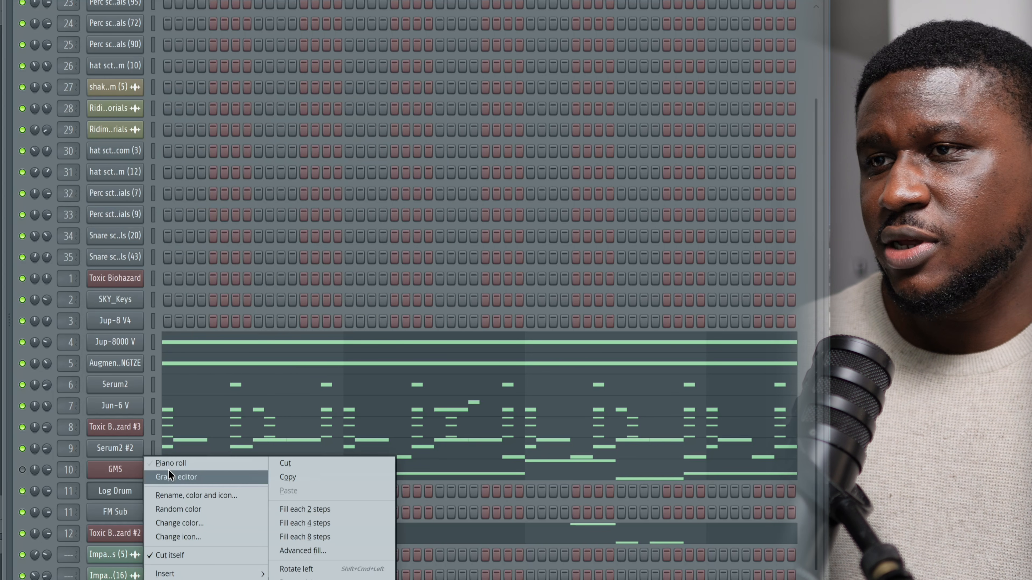
{"action": "left_click", "coordinate": [170, 469]}
{"action": "scroll", "coordinate": [63, 366], "scroll_direction": "up", "scroll_amount": 3}
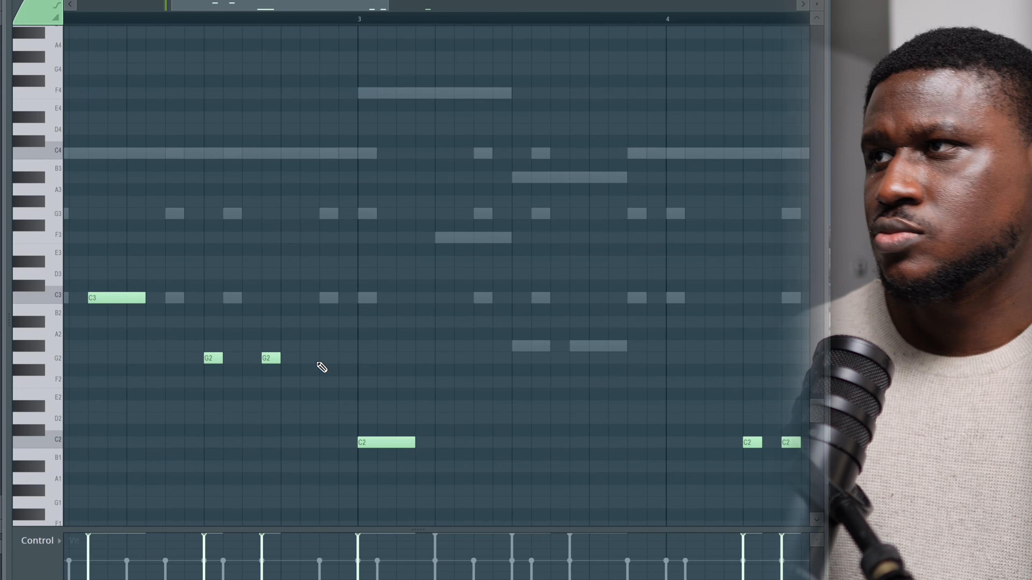
{"action": "key", "text": "space"}
{"action": "left_click", "coordinate": [323, 358]}
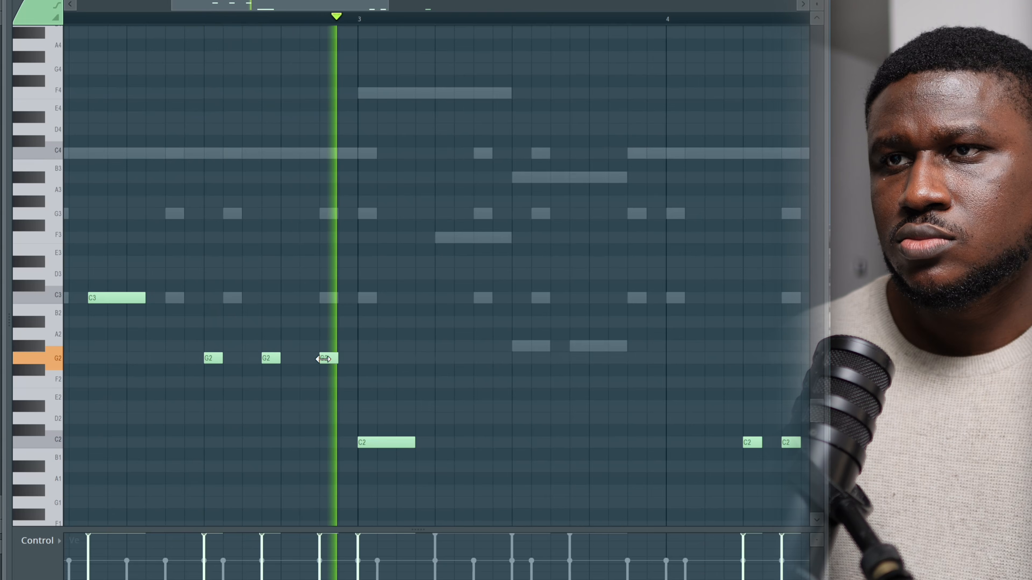
{"action": "scroll", "coordinate": [280, 373], "scroll_direction": "down", "scroll_amount": 3, "text": "ctrl"}
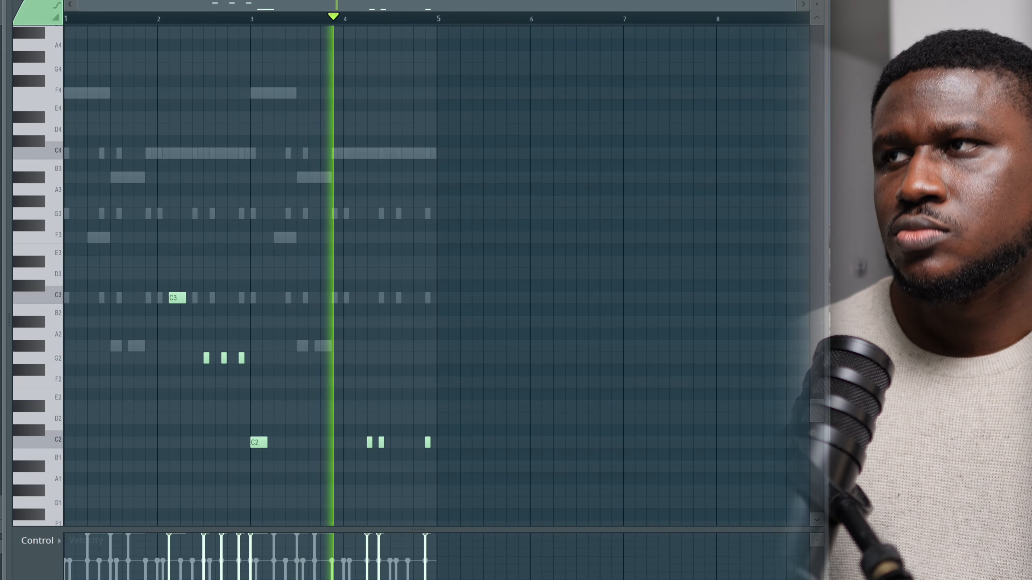
- Add two short C3 notes around the middle of bar 4 in the Log Drum part and audition them
{"action": "key", "text": "space"}
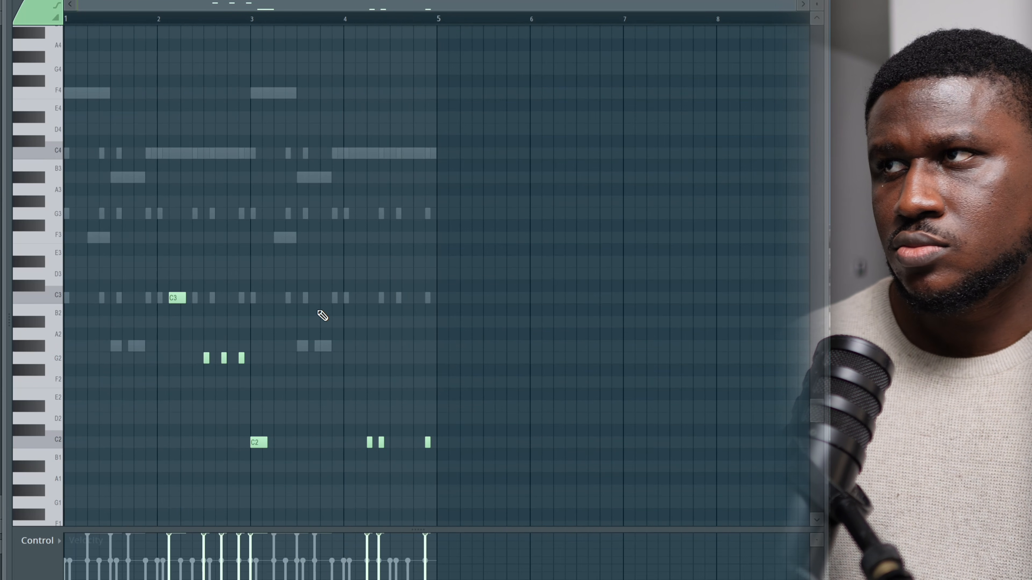
{"action": "key", "text": "space"}
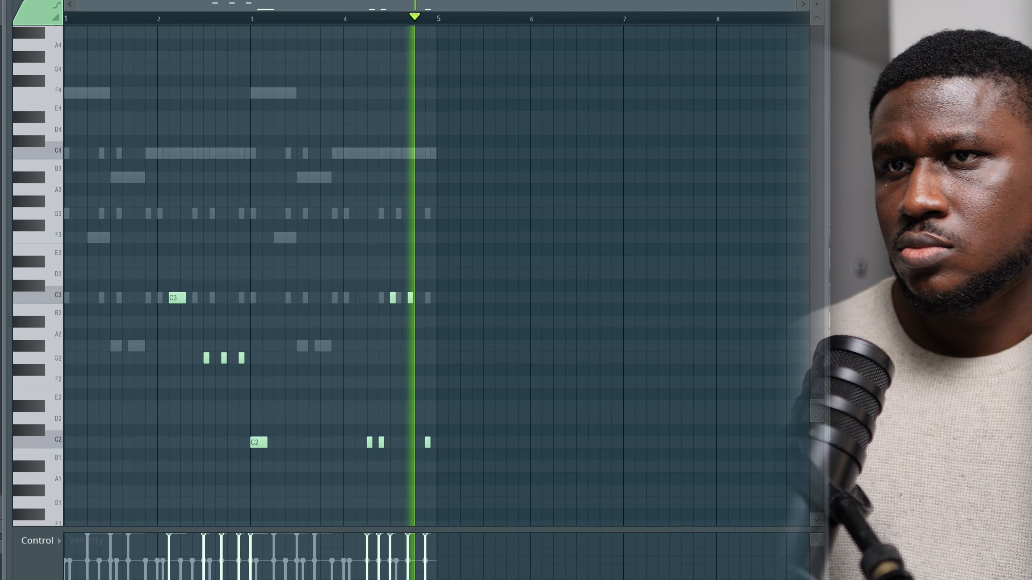
{"action": "key", "text": "space"}
- Select all the Log Drum notes, duplicate the four-bar pattern into bars 5 to 8, and inspect the note spacing
{"action": "left_click_drag", "start_coordinate": [581, 208], "coordinate": [40, 455]}
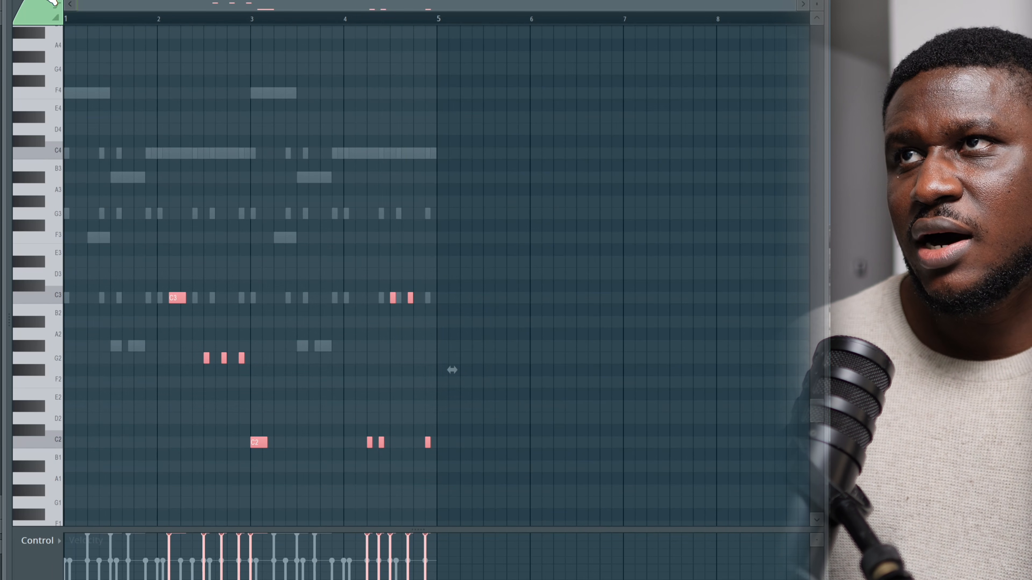
{"action": "left_click", "coordinate": [53, 17]}
{"action": "left_click", "coordinate": [57, 208]}
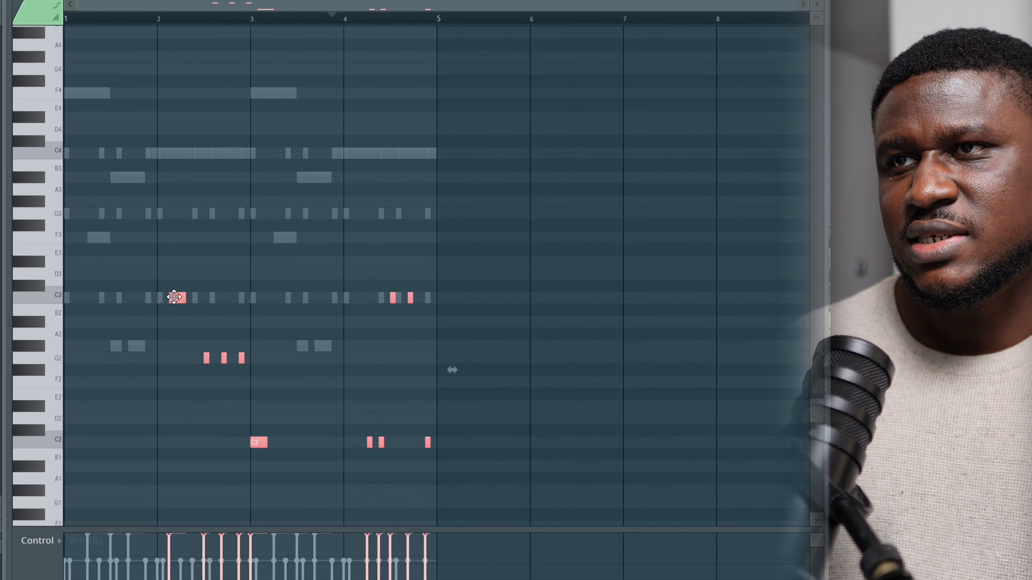
{"action": "key", "text": "ctrl+b"}
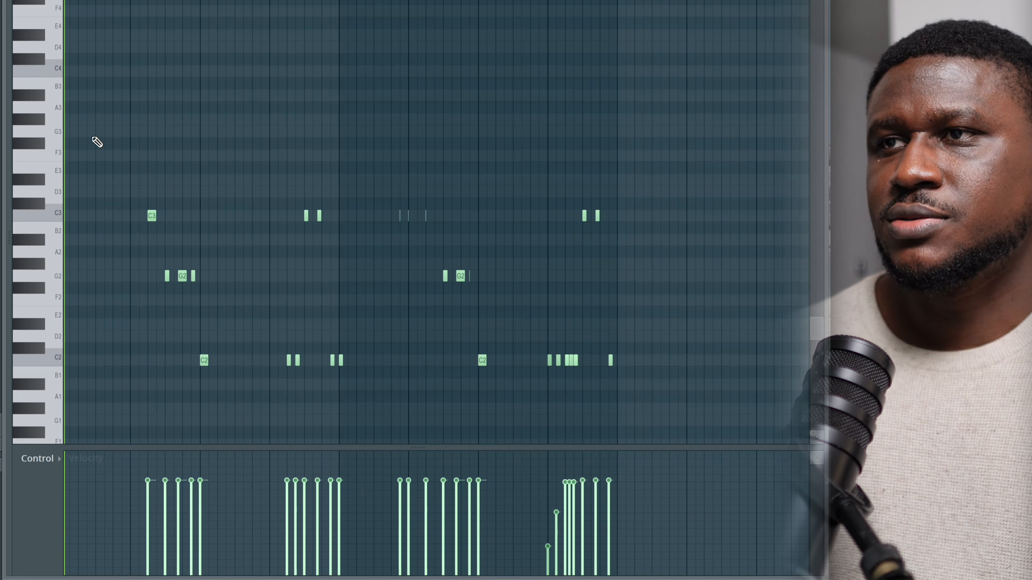
{"action": "scroll", "coordinate": [88, 163], "scroll_direction": "up", "scroll_amount": 5}
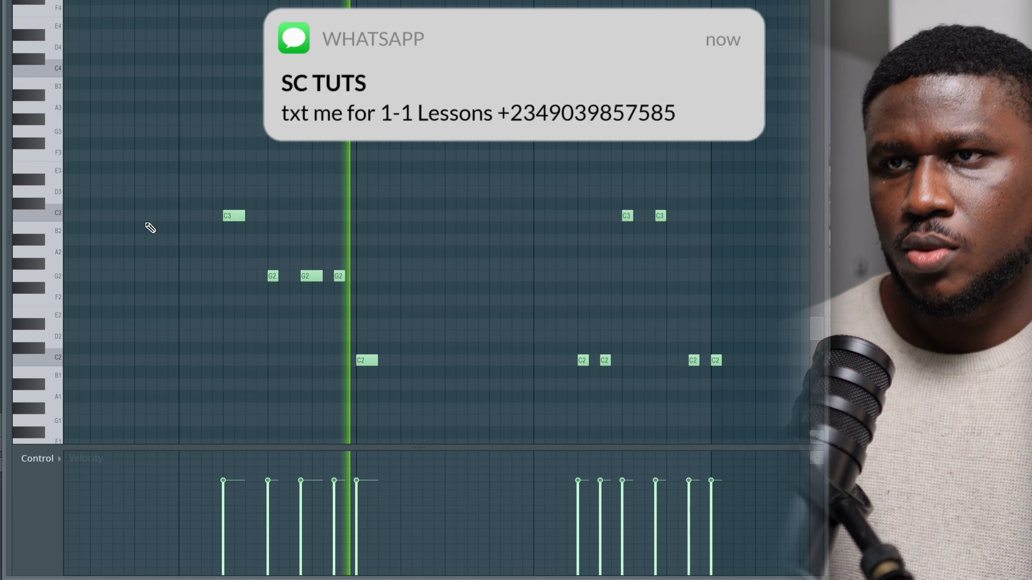
- Play back the eight-bar Log Drum part in the piano roll and review the note variations in bars 5 to 8
{"action": "scroll", "coordinate": [151, 228], "scroll_direction": "down", "scroll_amount": 2}
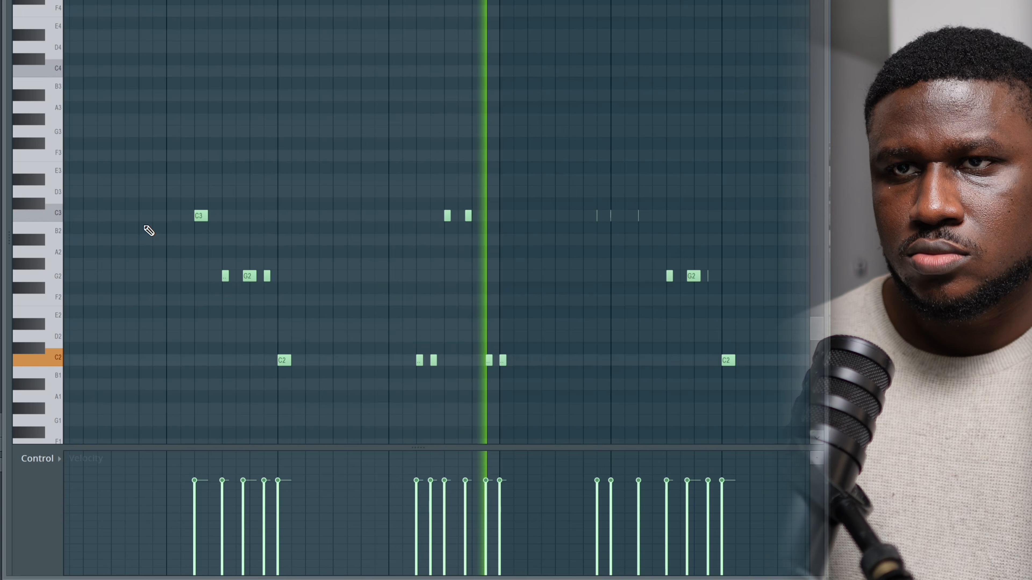
{"action": "scroll", "coordinate": [667, 236], "scroll_direction": "up", "scroll_amount": 4}
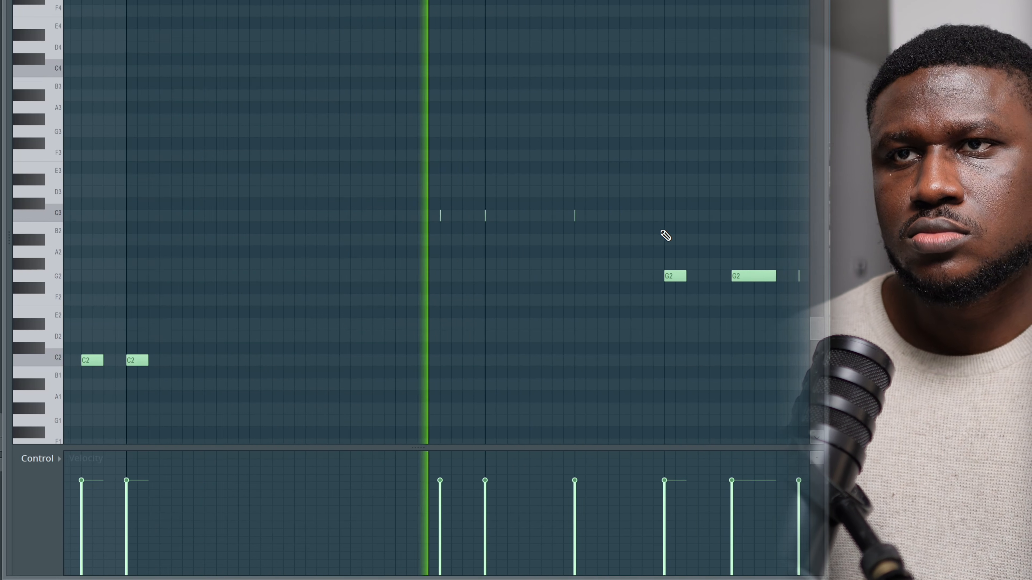
{"action": "scroll", "coordinate": [615, 247], "scroll_direction": "down", "scroll_amount": 4}
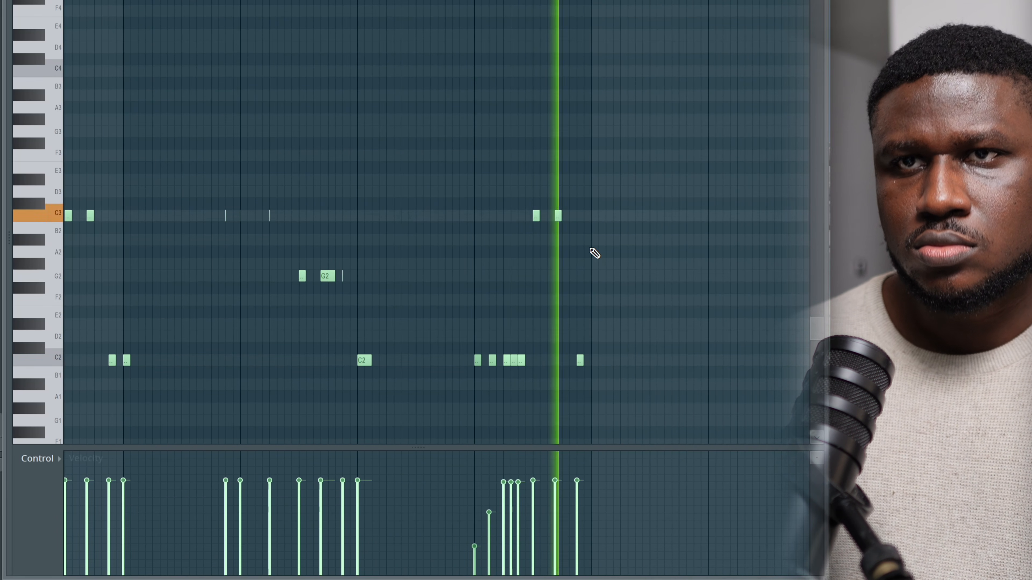
{"action": "key", "text": "space"}
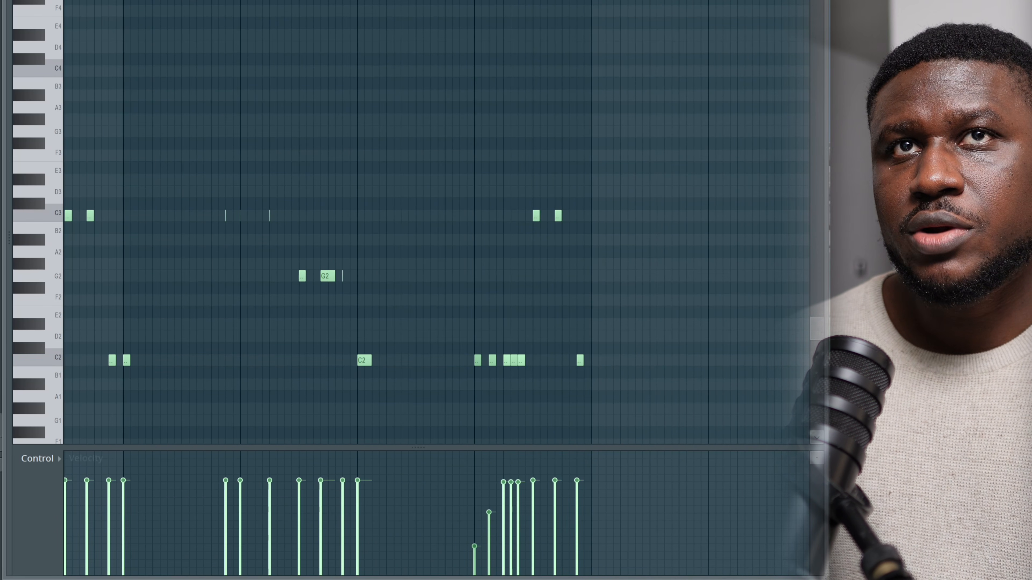
{"action": "scroll", "coordinate": [390, 93], "scroll_direction": "left", "scroll_amount": 3}
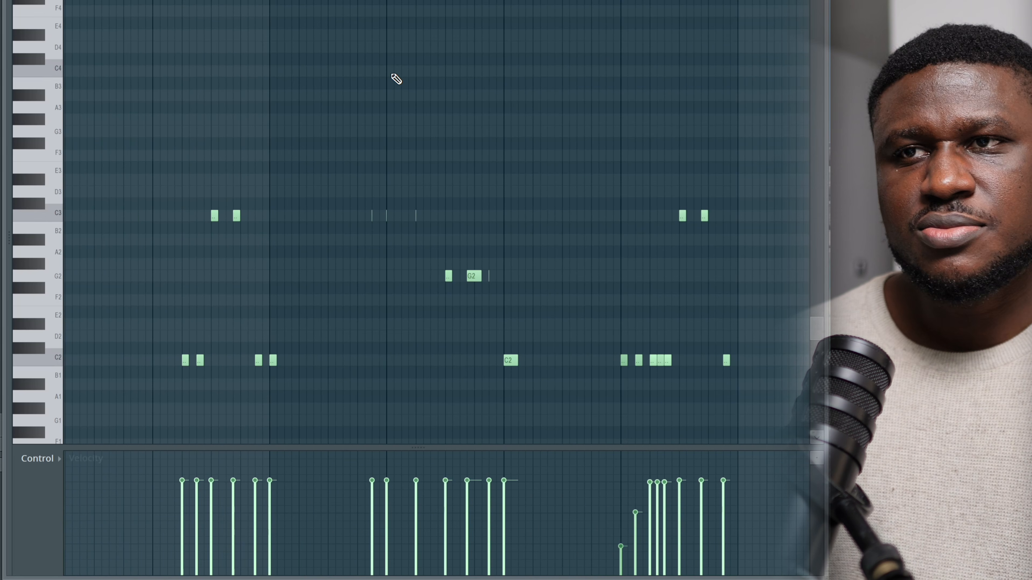
{"action": "left_click_drag", "start_coordinate": [297, 186], "coordinate": [423, 222]}
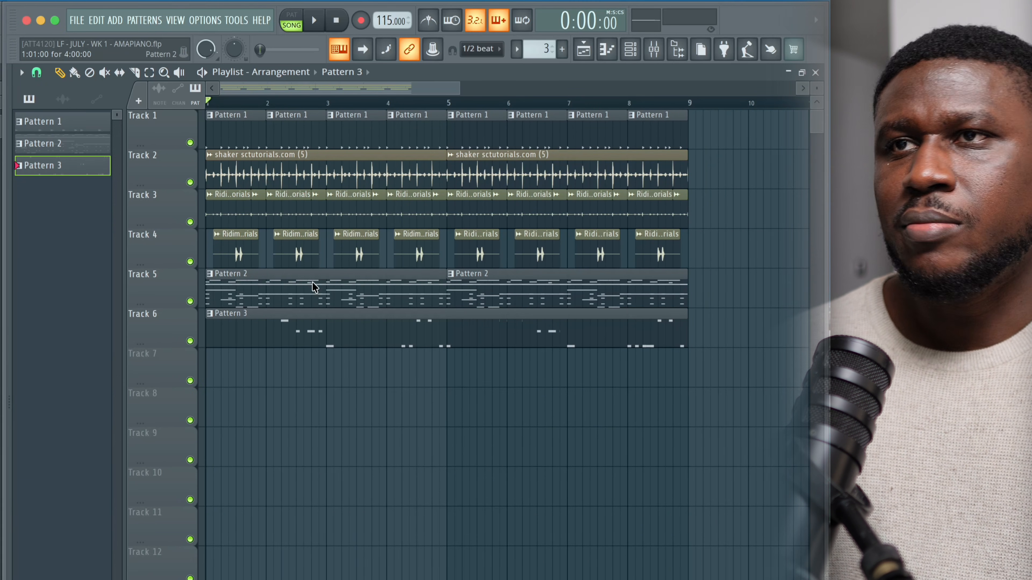
- Split Pattern 2 by channel and lay out its instrument clips from bar 1 on Tracks 7 to 14, one per track
{"action": "left_click", "coordinate": [312, 285]}
{"action": "right_click", "coordinate": [73, 143]}
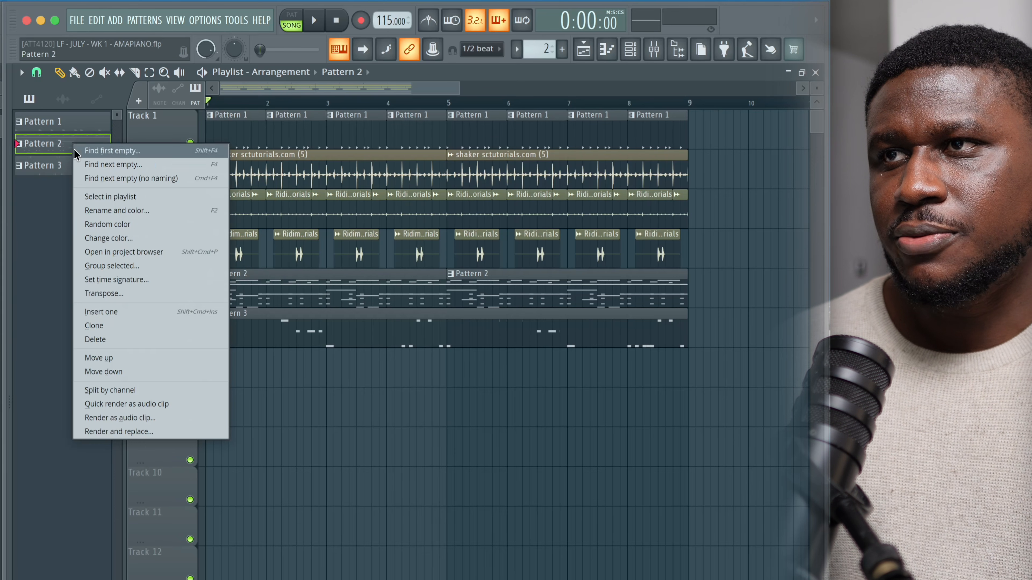
{"action": "left_click", "coordinate": [114, 392]}
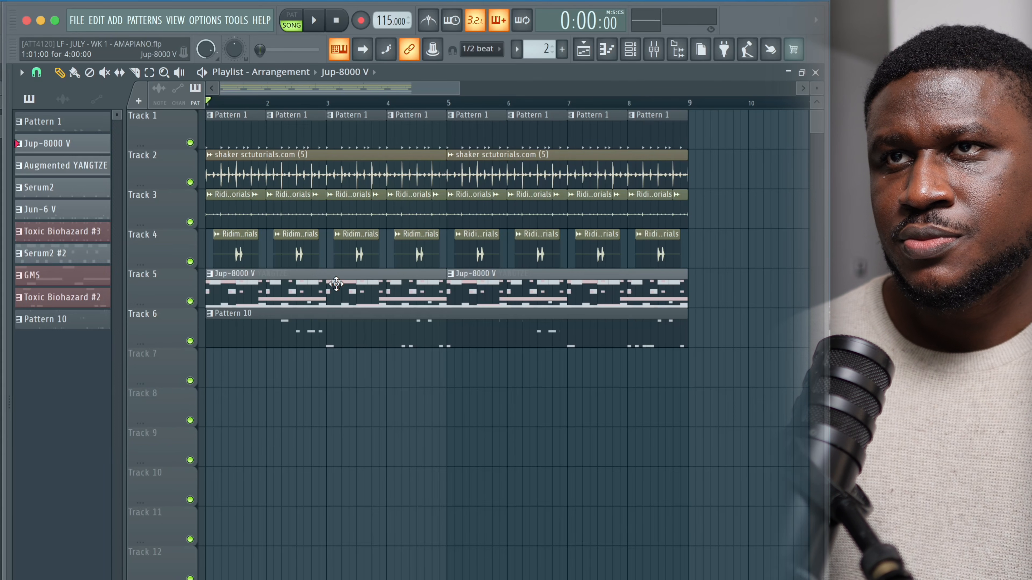
{"action": "left_click_drag", "start_coordinate": [336, 284], "coordinate": [315, 392]}
{"action": "left_click_drag", "start_coordinate": [306, 293], "coordinate": [291, 419]}
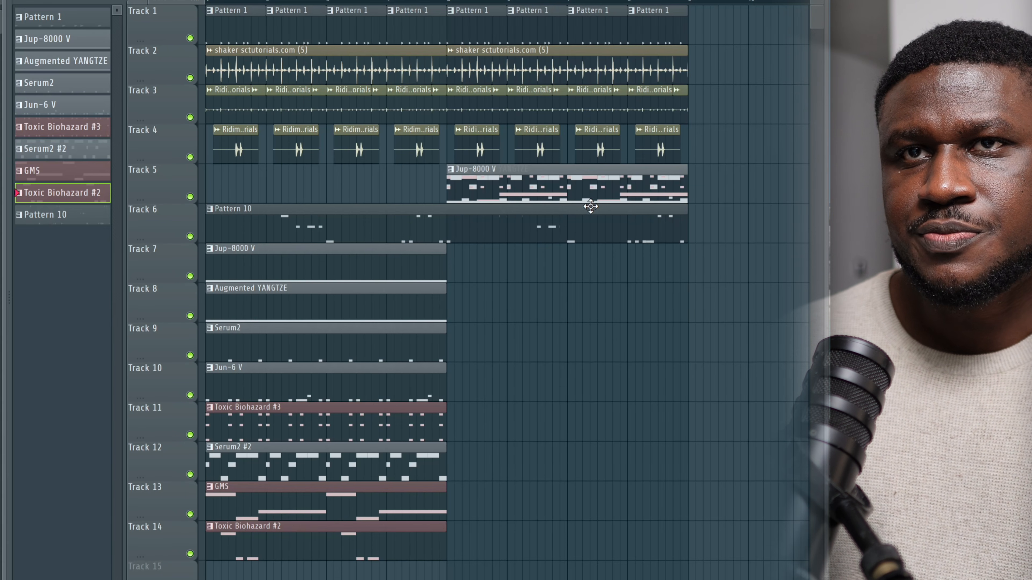
- Duplicate the instrument clips on Tracks 7 to 14 into bars 5 to 8 and delete the leftover Jup-8000 V clip on Track 5
{"action": "left_click_drag", "start_coordinate": [474, 281], "coordinate": [207, 573]}
{"action": "key", "text": "ctrl+b"}
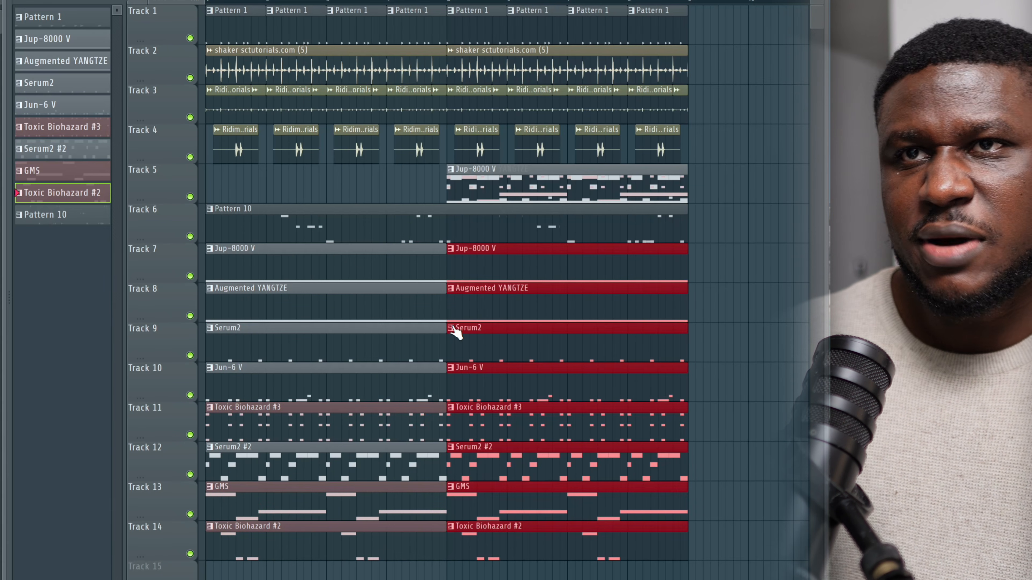
{"action": "left_click", "coordinate": [463, 191]}
{"action": "key", "text": "Delete"}
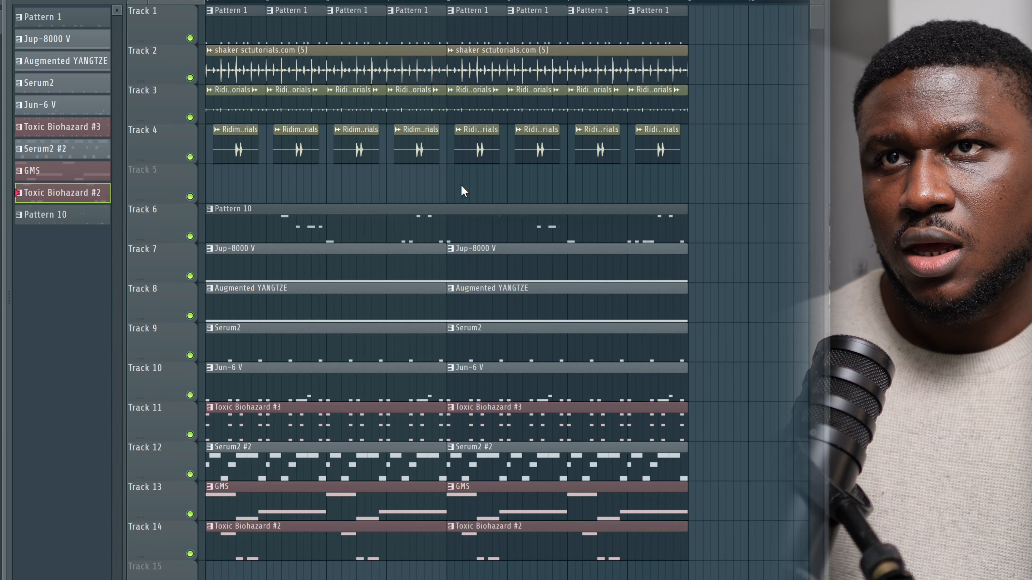
- Play the eight-bar arrangement in the playlist with the instrument parts split onto separate tracks
{"action": "scroll", "coordinate": [447, 244], "scroll_direction": "down", "scroll_amount": 3}
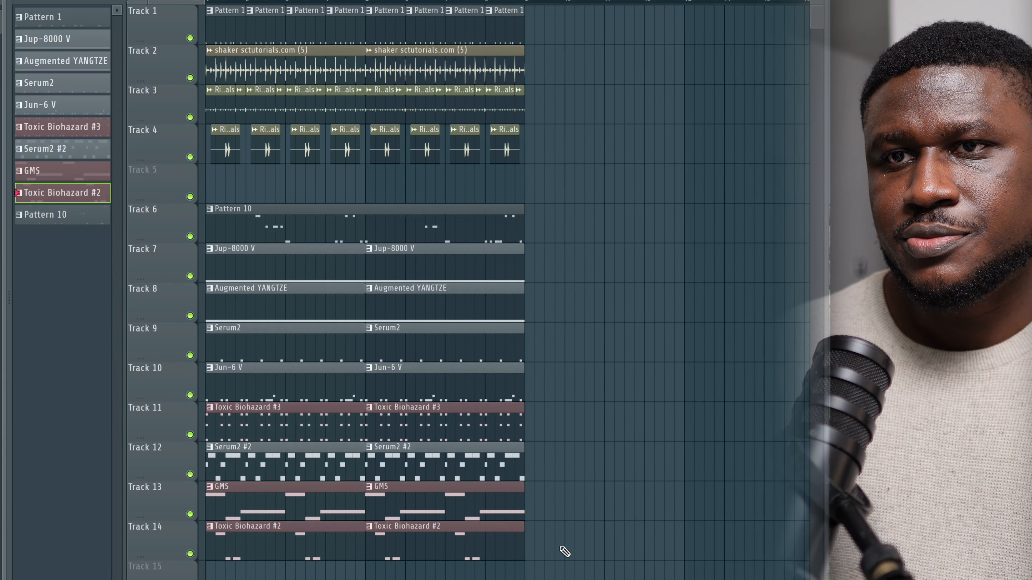
{"action": "left_click_drag", "start_coordinate": [559, 572], "coordinate": [524, 316]}
{"action": "left_click", "coordinate": [613, 340], "text": "ctrl"}
{"action": "key", "text": "space"}
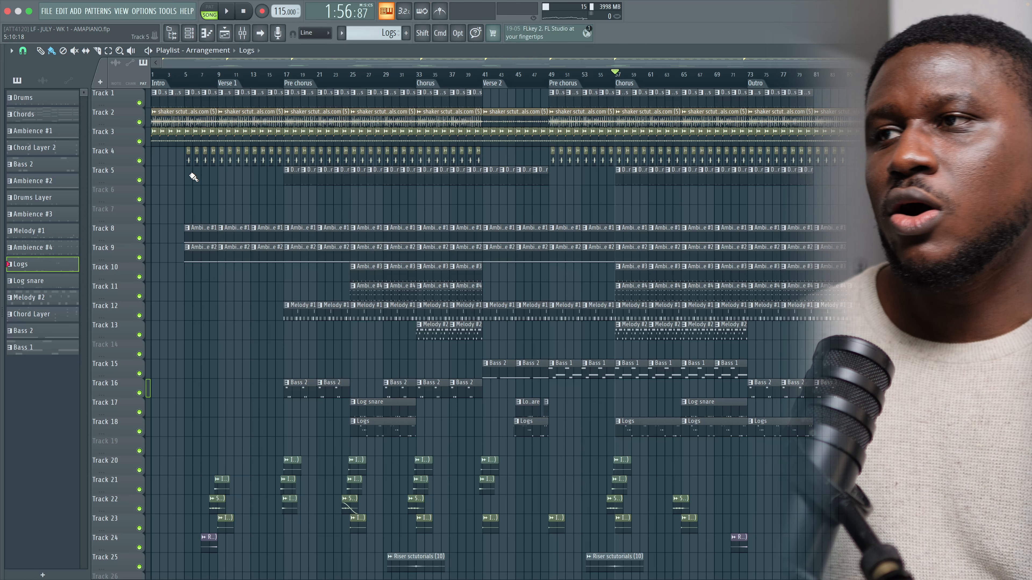
- Examine the full song arrangement, from the Verse 1 drum and ambience layers to the bass, log and impact transitions around the first Pre chorus
{"action": "scroll", "coordinate": [253, 121], "scroll_direction": "up", "scroll_amount": 5}
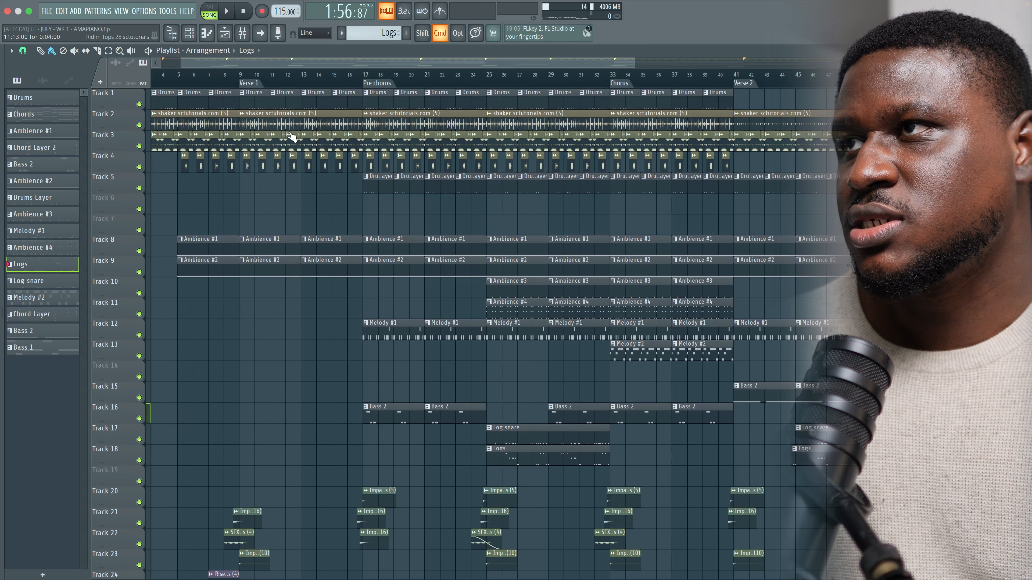
{"action": "scroll", "coordinate": [305, 144], "scroll_direction": "up", "scroll_amount": 6}
{"action": "scroll", "coordinate": [306, 144], "scroll_direction": "up", "scroll_amount": 1}
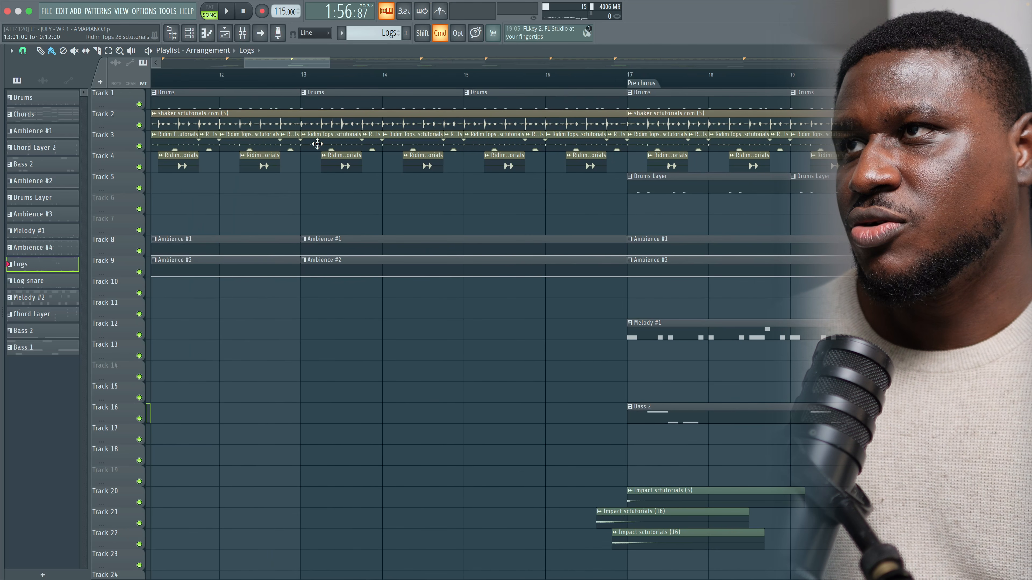
{"action": "scroll", "coordinate": [317, 144], "scroll_direction": "down", "scroll_amount": 8}
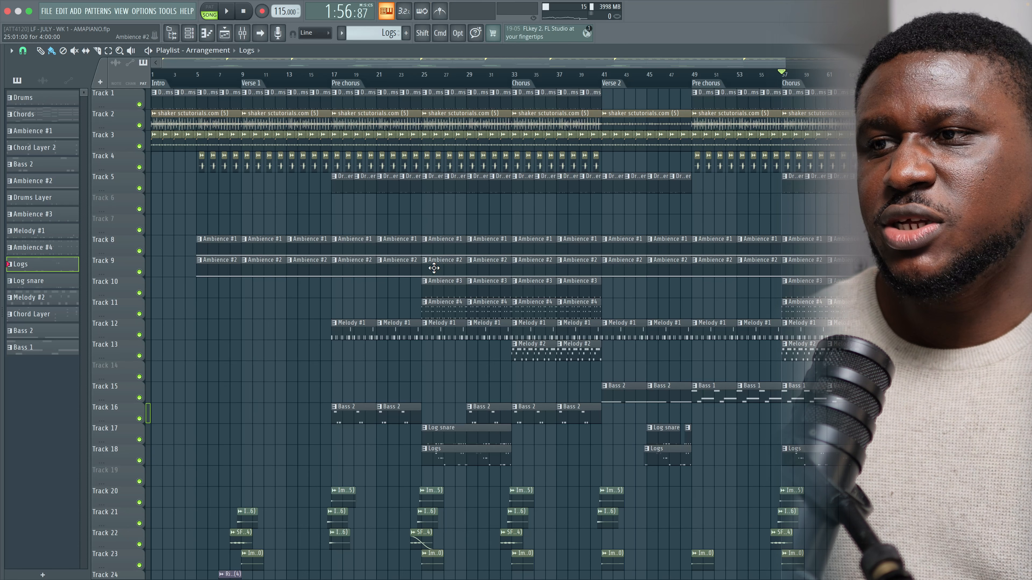
{"action": "scroll", "coordinate": [434, 267], "scroll_direction": "down", "scroll_amount": 4}
{"action": "scroll", "coordinate": [410, 465], "scroll_direction": "up", "scroll_amount": 5}
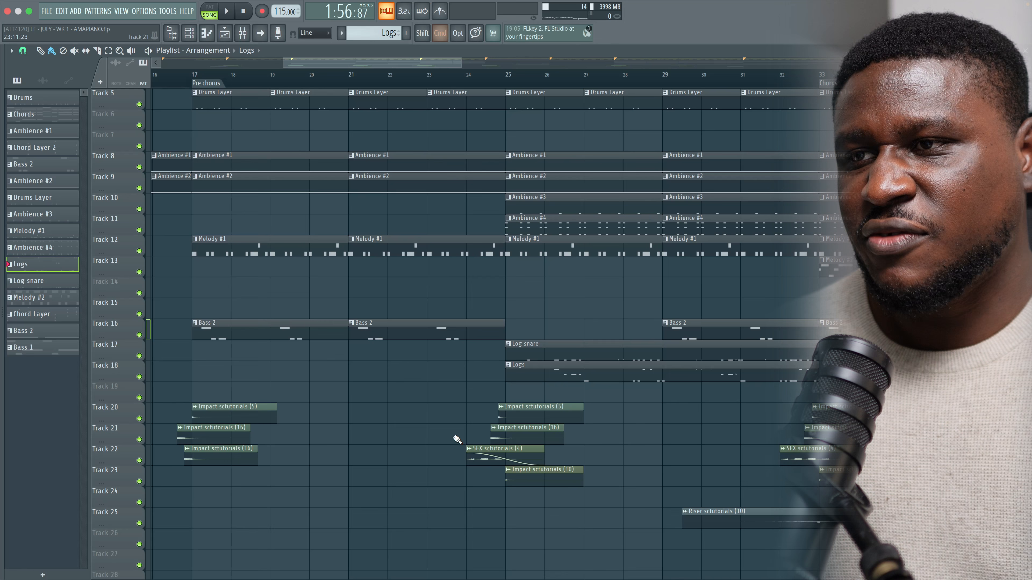
{"action": "left_click_drag", "start_coordinate": [440, 391], "coordinate": [576, 514]}
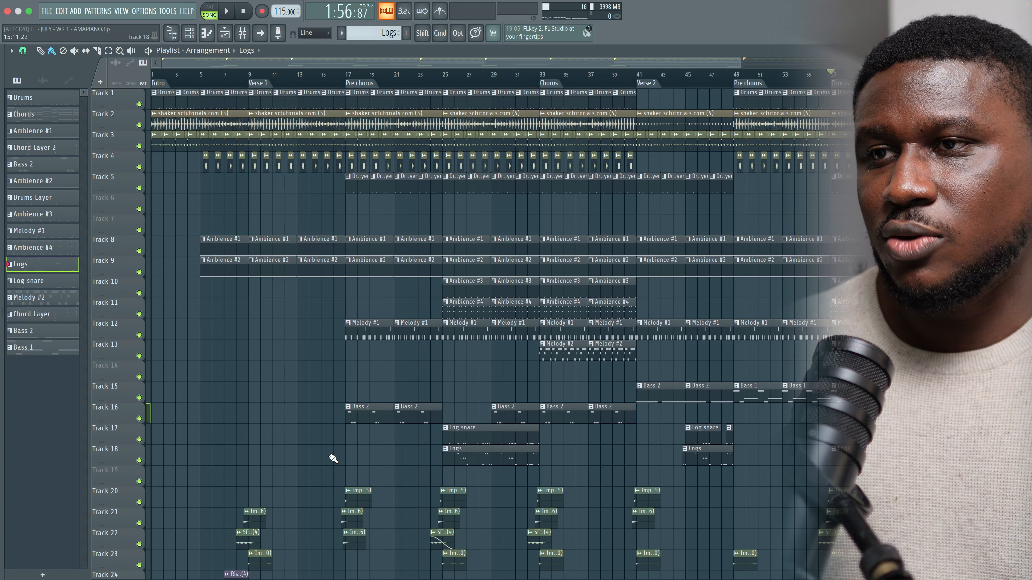
- Return the song position to the start of the Intro for playback of the full arrangement
{"action": "scroll", "coordinate": [334, 459], "scroll_direction": "down", "scroll_amount": 1}
{"action": "left_click_drag", "start_coordinate": [181, 75], "coordinate": [42, 80]}
{"action": "left_click_drag", "start_coordinate": [1025, 75], "coordinate": [1025, 78]}
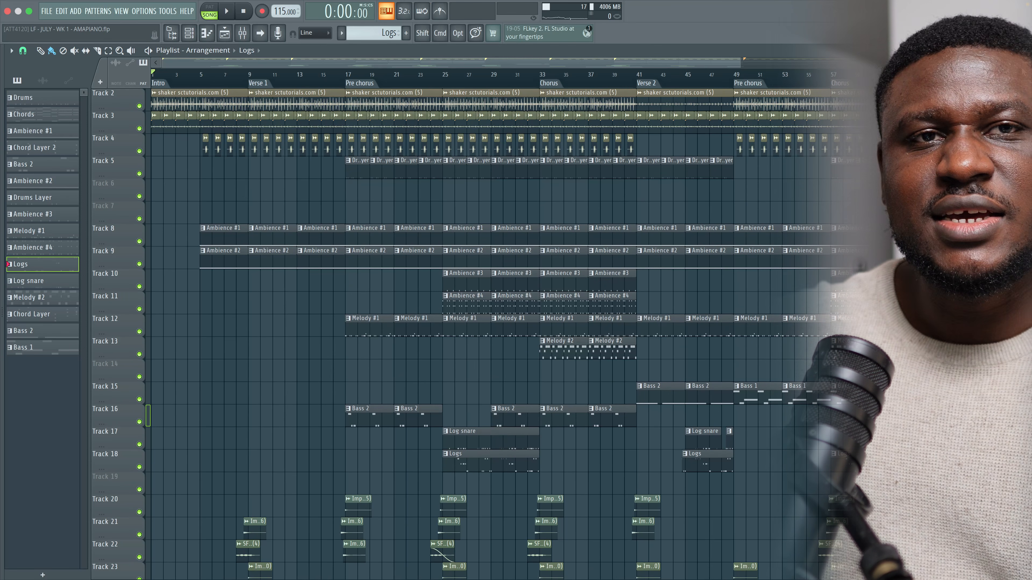